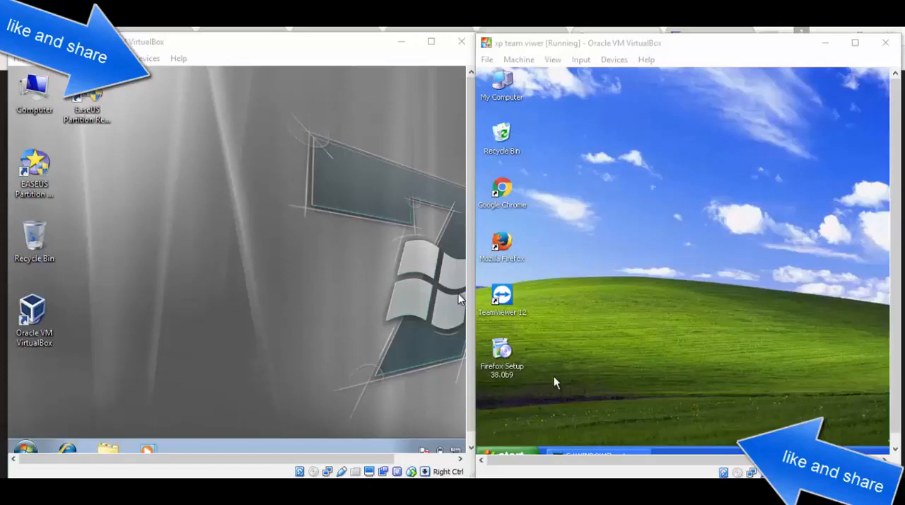
Step: View the Download TeamViewer page in Chrome on the XP machine and close the browser
double_click(503, 186)
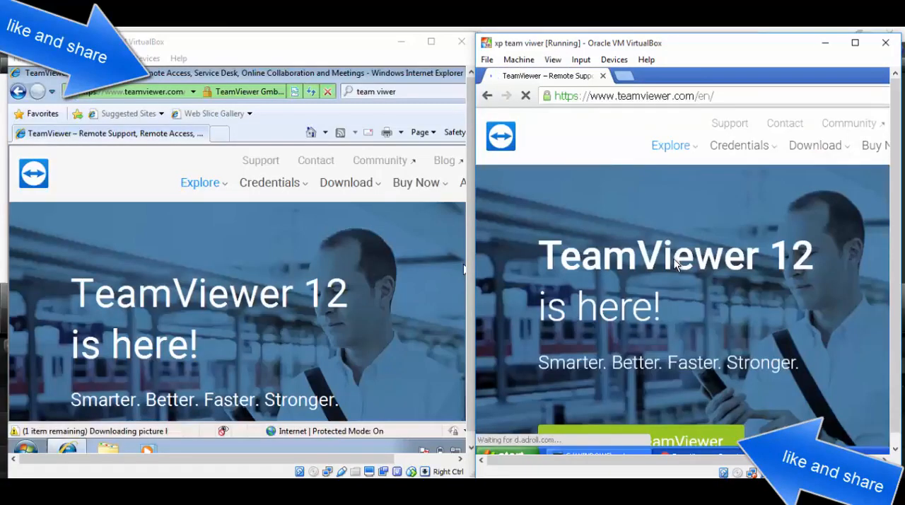
click(634, 101)
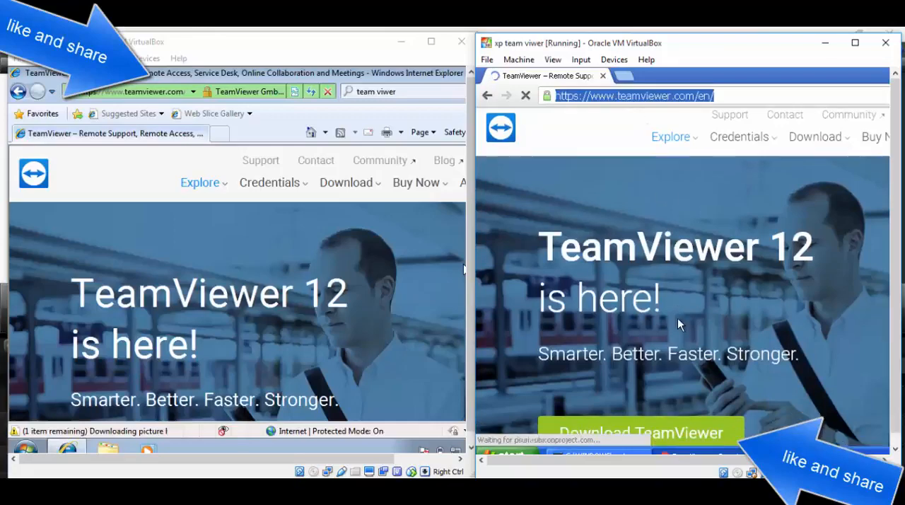
scroll(677, 317, down, 3)
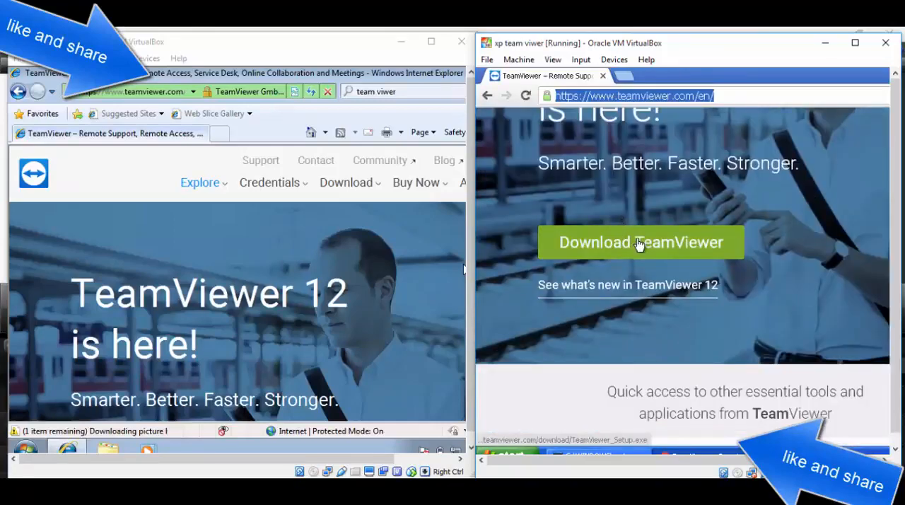
right_click(763, 85)
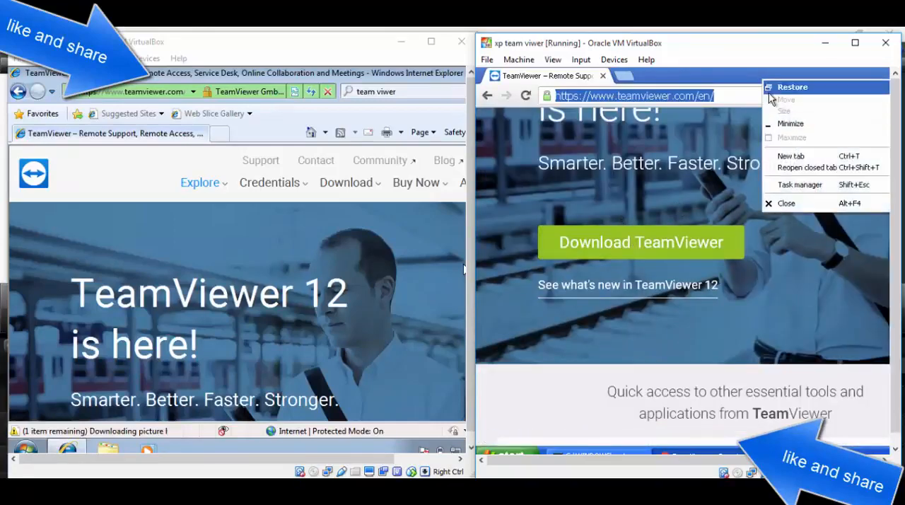
click(810, 211)
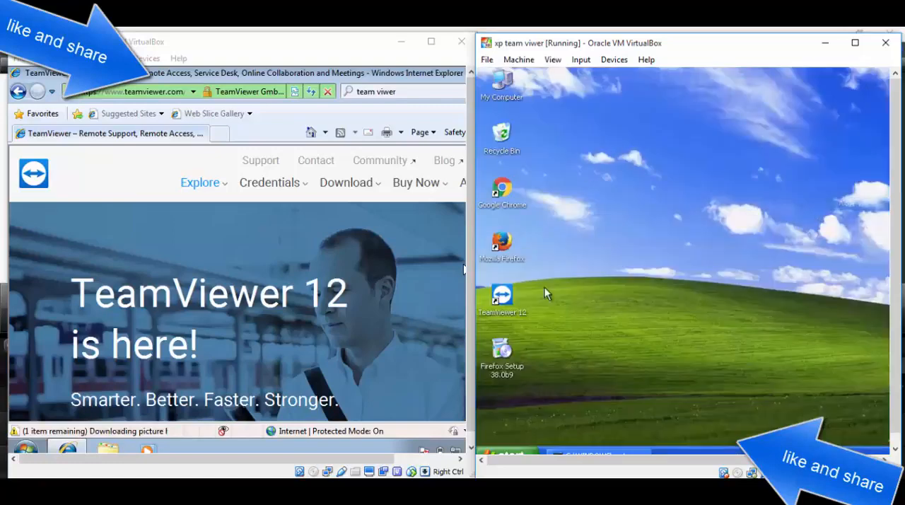
Step: Close the Internet Explorer window showing the TeamViewer website on the Windows 7 machine
click(505, 297)
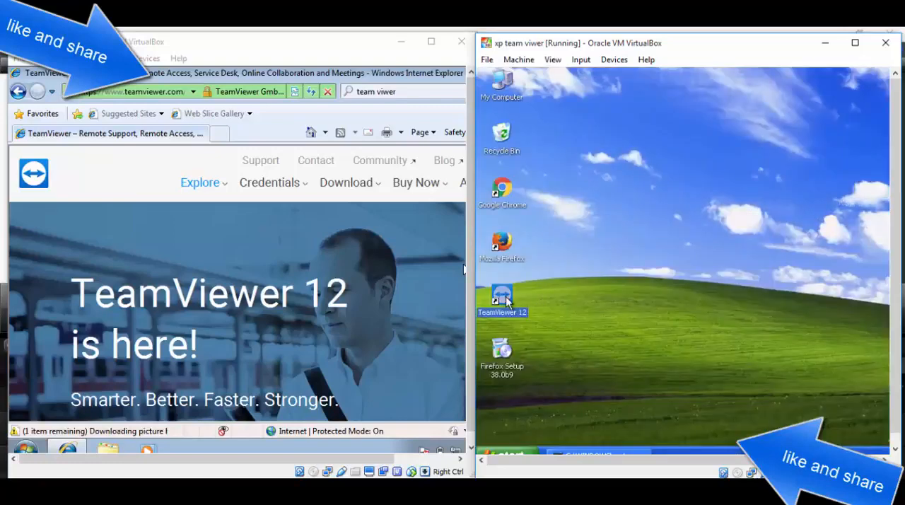
click(392, 72)
right_click(451, 78)
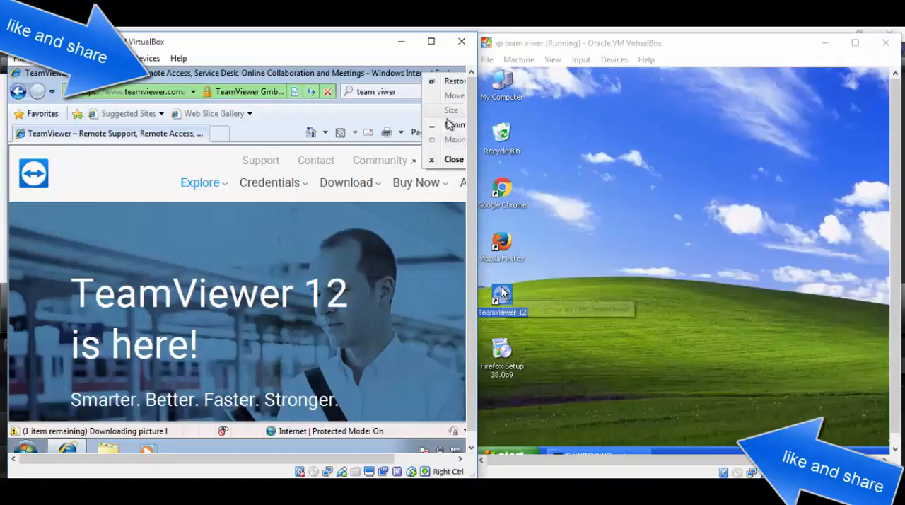
click(451, 168)
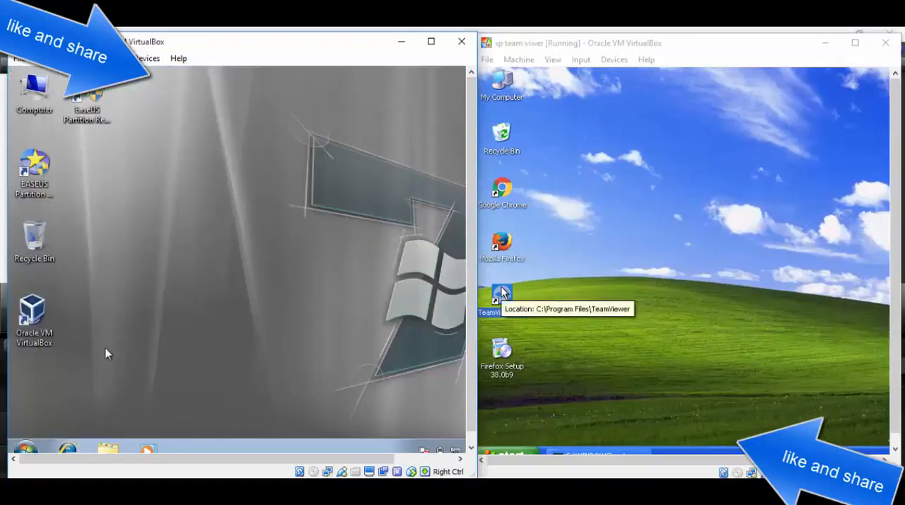
Step: Check for TeamViewer_Setup in the Windows 7 machine's Downloads folder and close the folder window
click(25, 446)
click(328, 210)
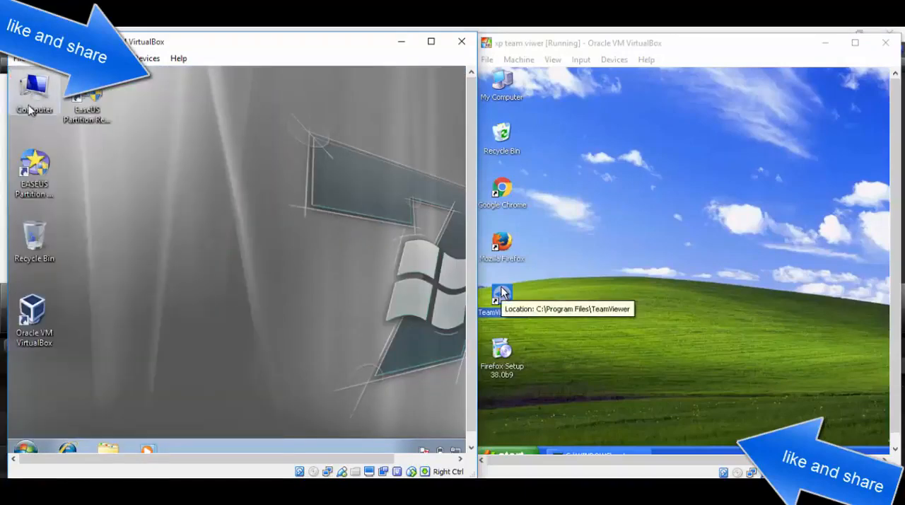
double_click(19, 96)
click(57, 171)
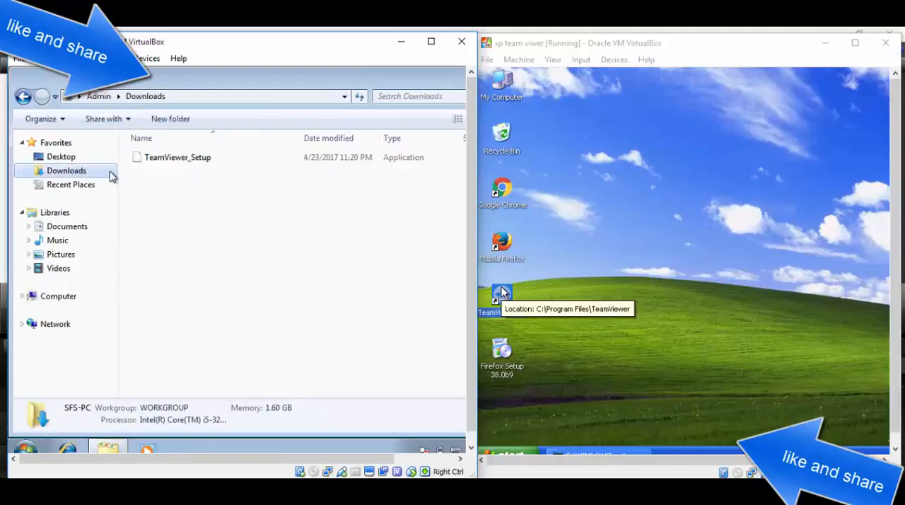
click(148, 164)
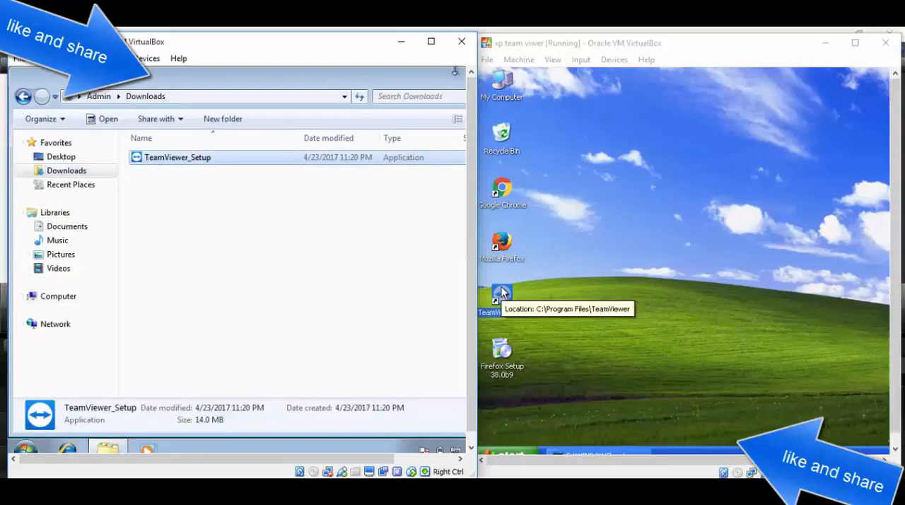
right_click(427, 79)
click(453, 166)
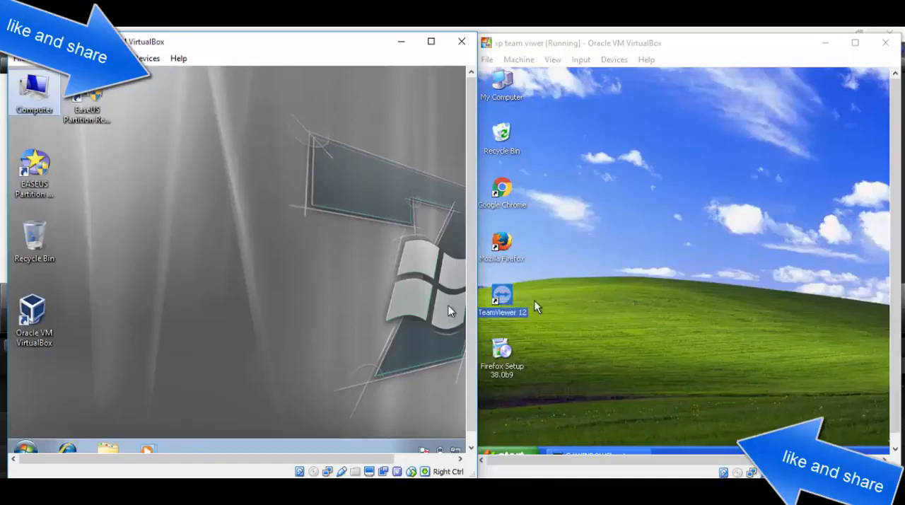
Step: Refresh the XP desktop and move the TeamViewer 12 shortcut to its upper edge, away from the other icons
click(600, 200)
right_click(613, 114)
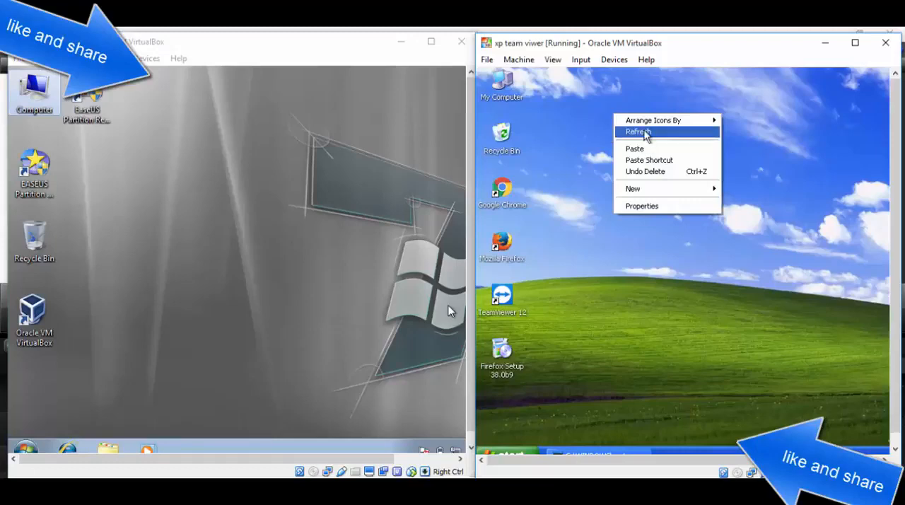
click(637, 133)
click(504, 297)
drag(515, 300, 614, 86)
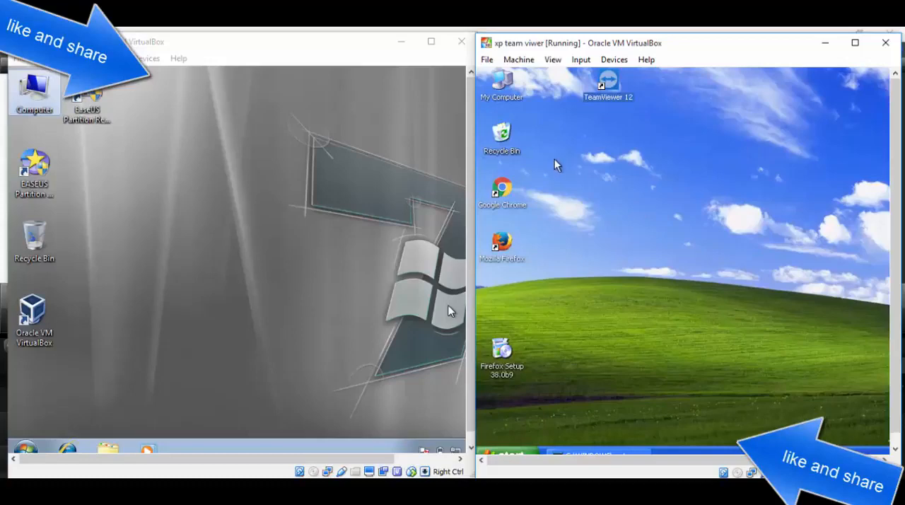
Step: Launch TeamViewer_Setup from the Downloads folder on the Windows 7 machine and close the folder window
click(259, 245)
double_click(49, 120)
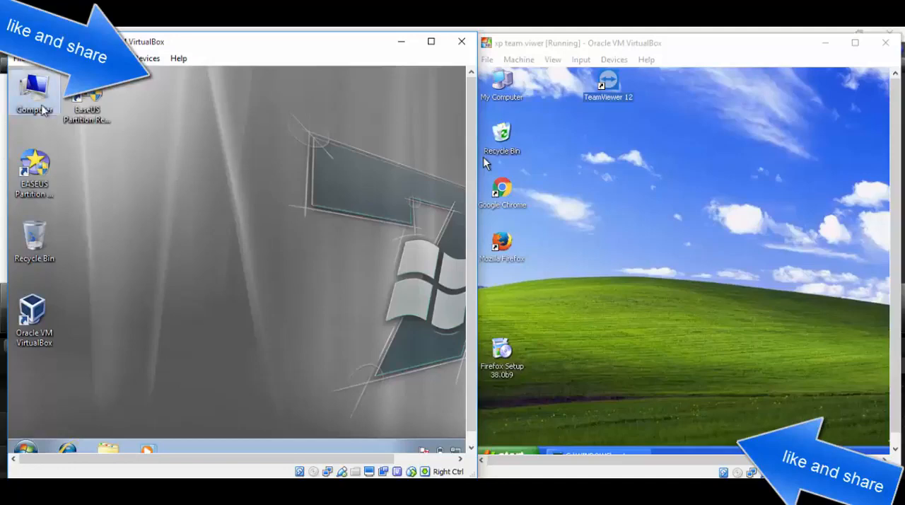
click(70, 170)
double_click(151, 160)
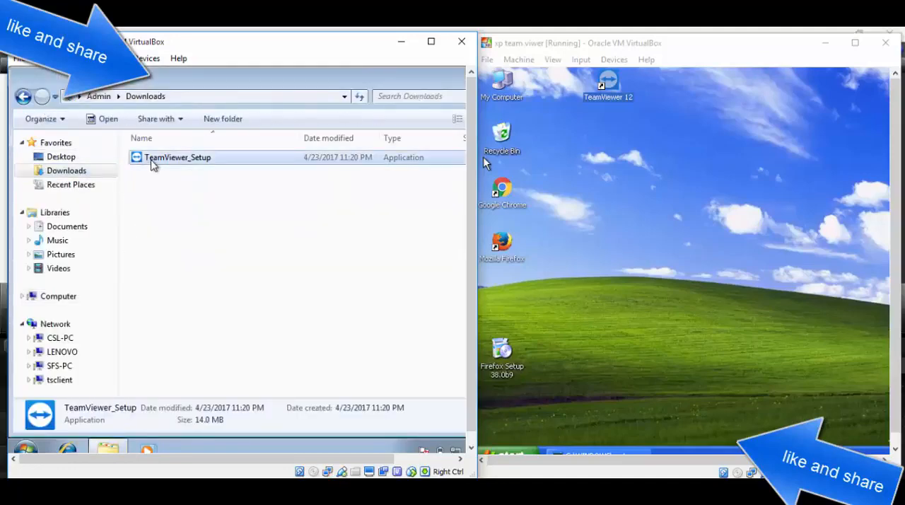
click(296, 272)
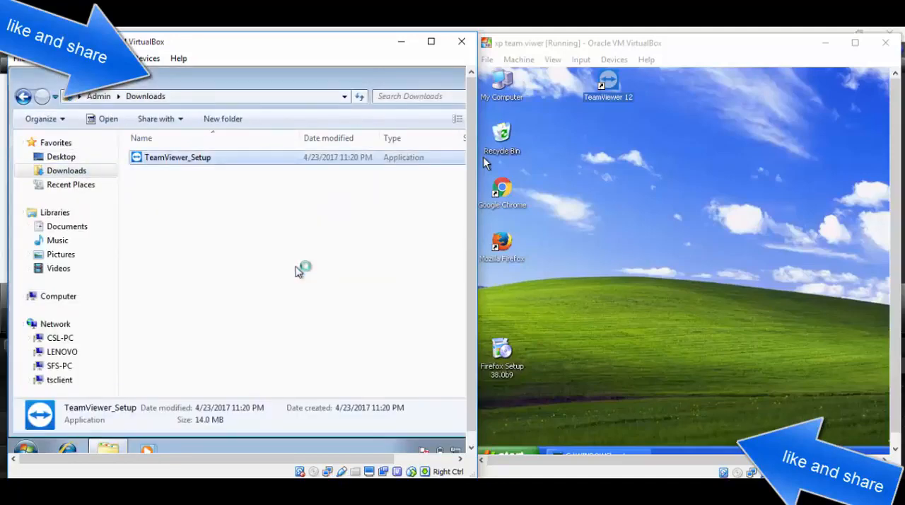
right_click(433, 86)
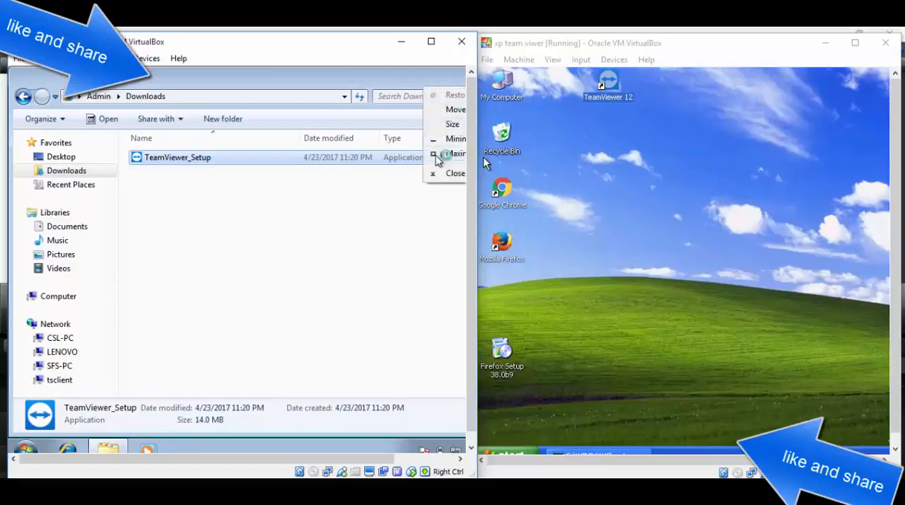
click(432, 173)
right_click(184, 140)
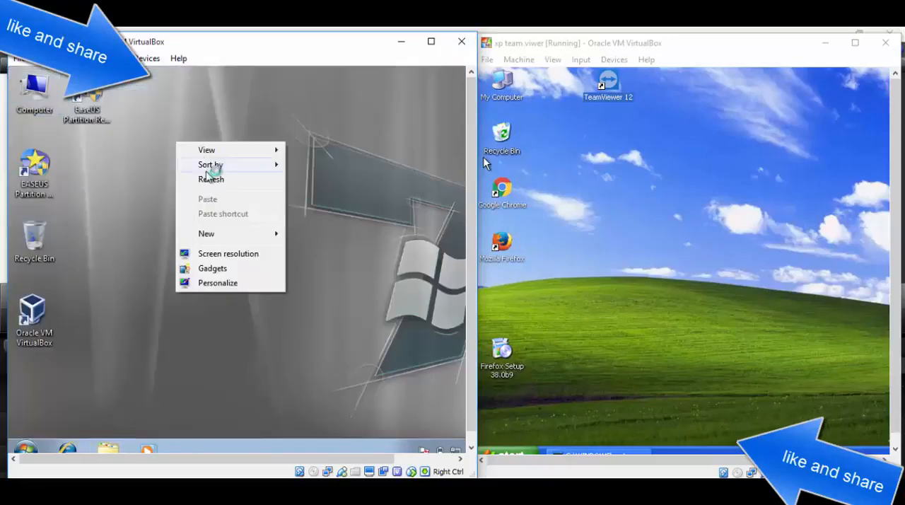
click(205, 178)
right_click(185, 118)
click(220, 156)
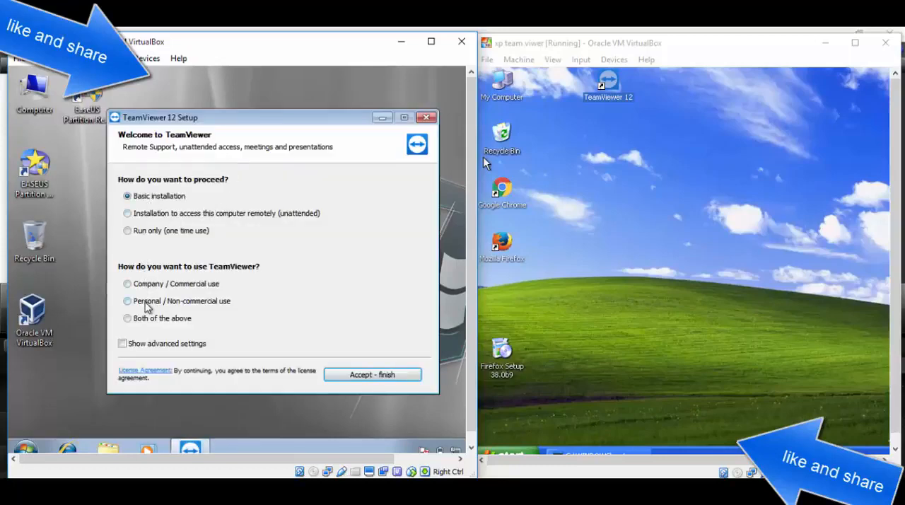
Step: Install TeamViewer 12 on the Windows 7 machine as a basic installation with usage set to "Both of the above"
click(151, 319)
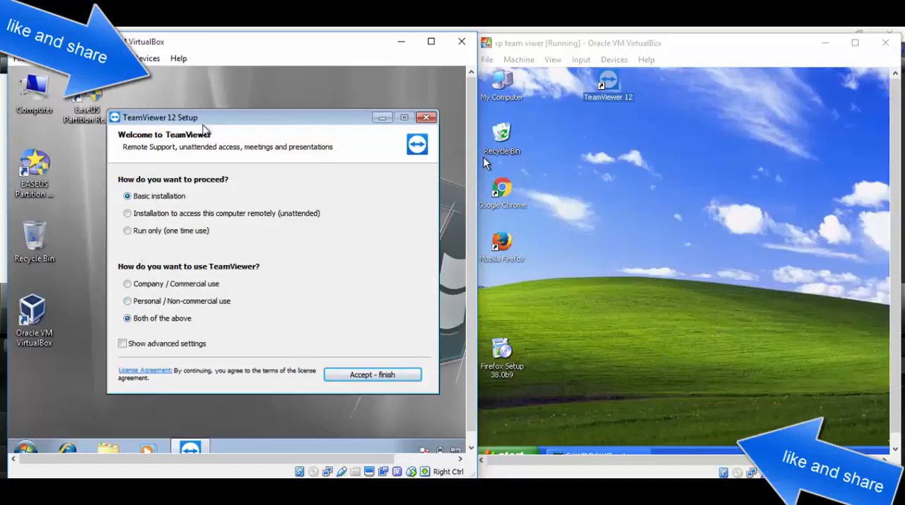
mouse_move(202, 118)
mouse_down()
mouse_move(214, 118)
mouse_move(206, 117)
mouse_up()
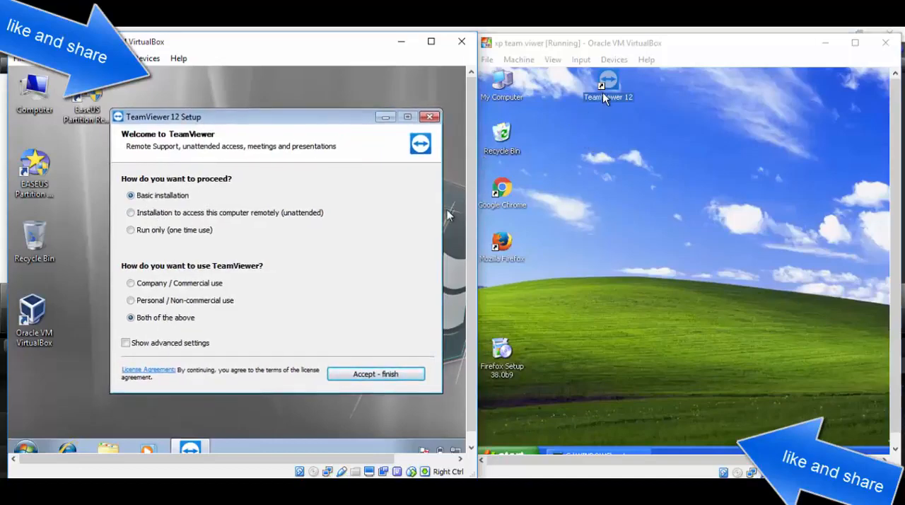
drag(608, 83, 558, 85)
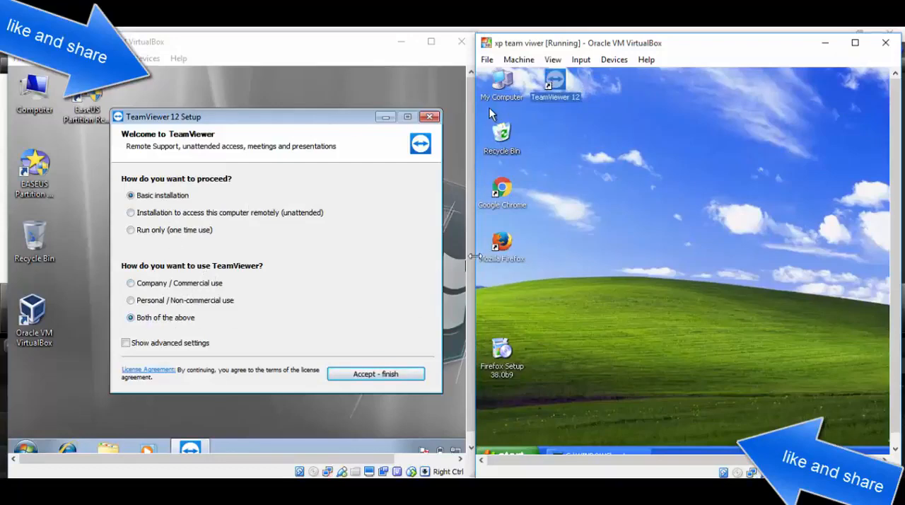
click(131, 284)
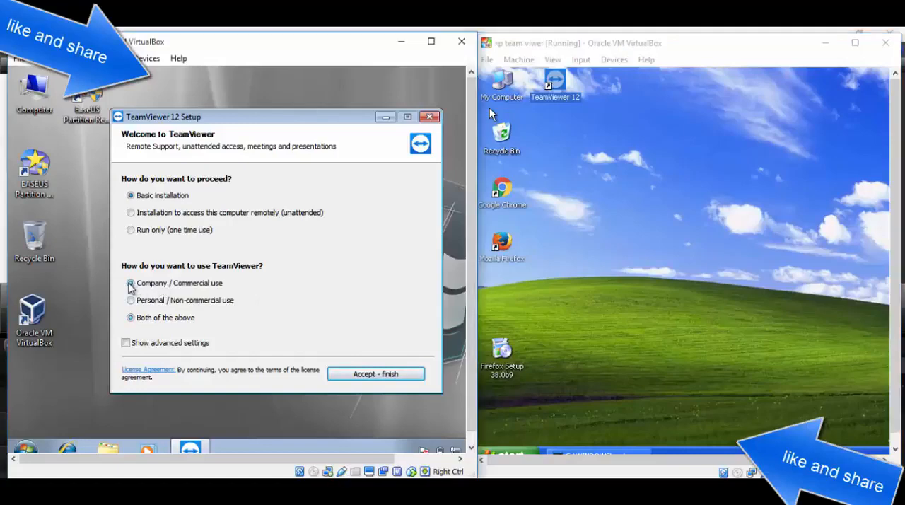
click(131, 301)
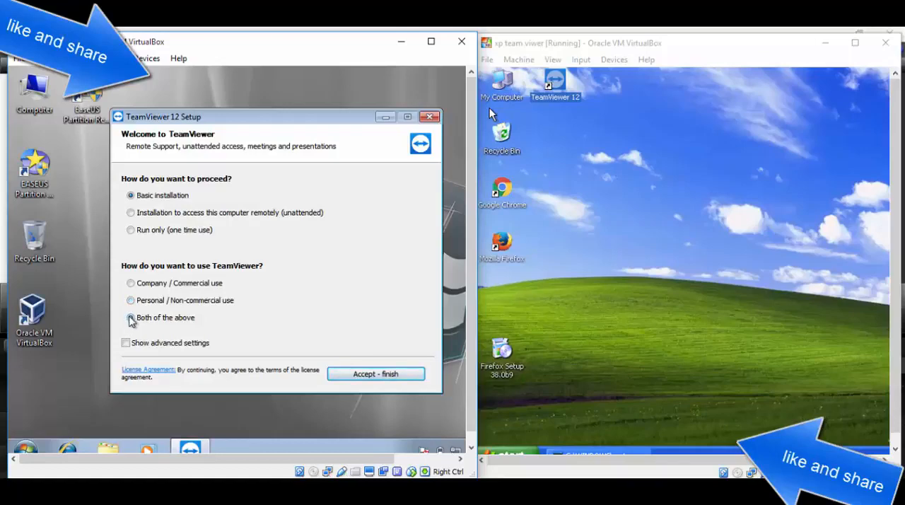
click(131, 318)
click(358, 377)
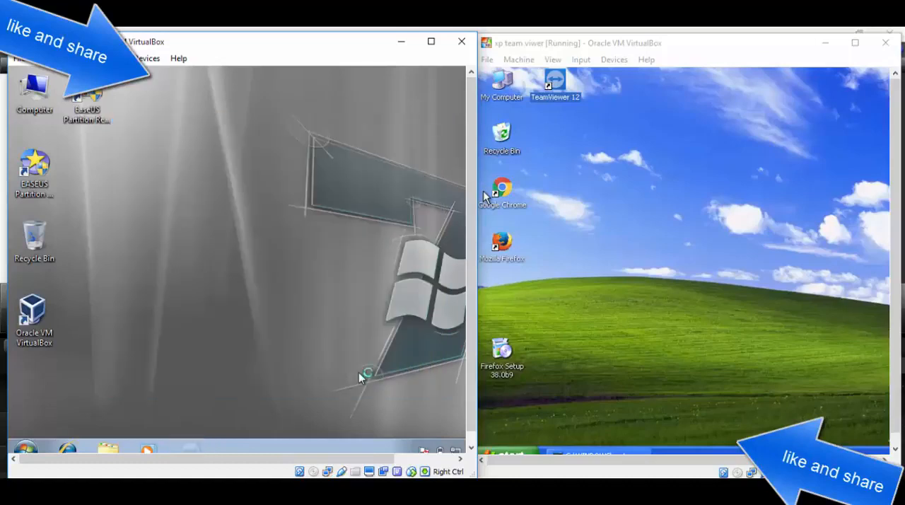
click(335, 273)
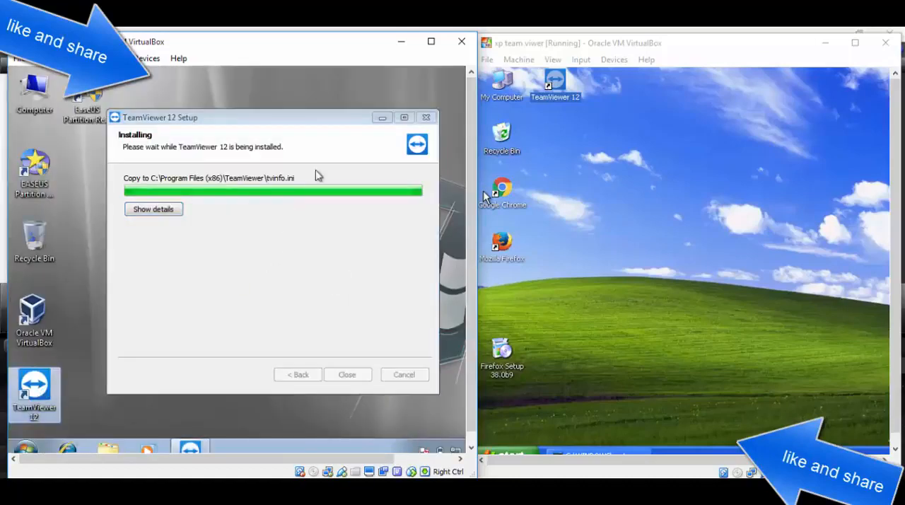
click(382, 118)
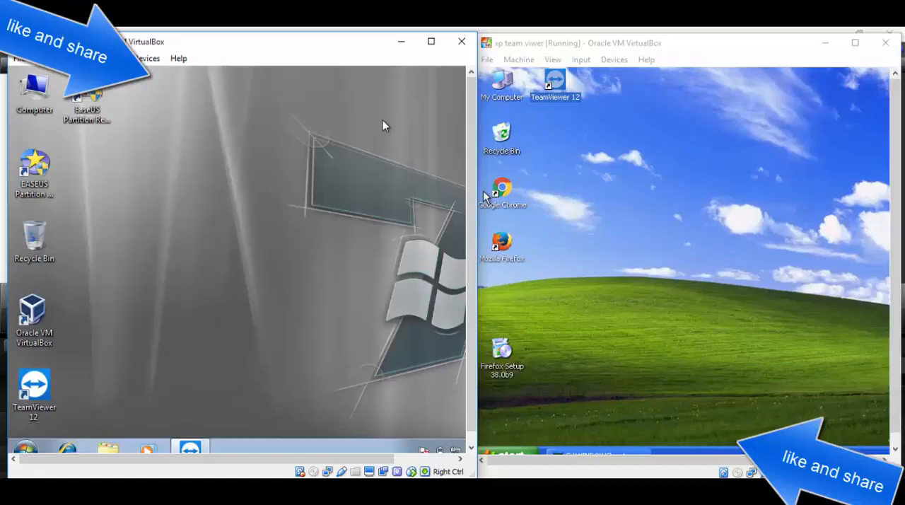
Step: Start TeamViewer 12 on the XP machine, and on the Windows 7 machine allow it to run and dismiss its introduction window
double_click(570, 99)
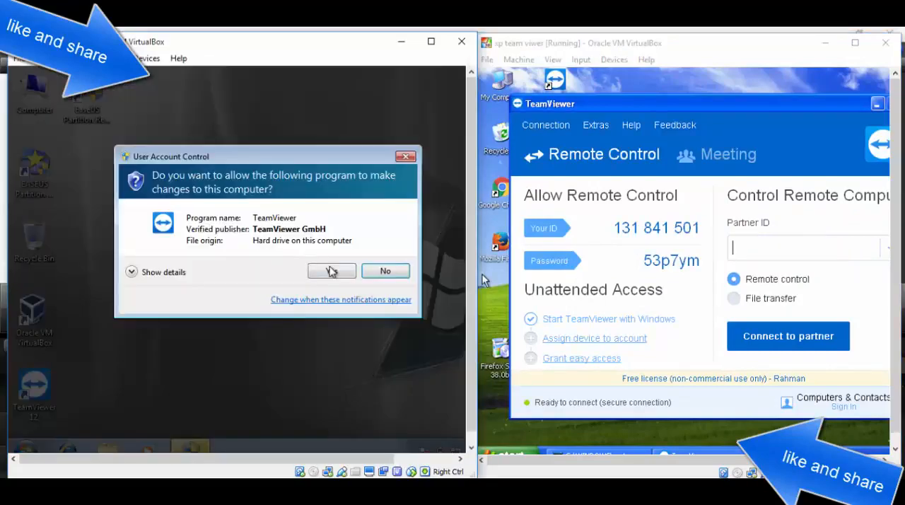
click(331, 272)
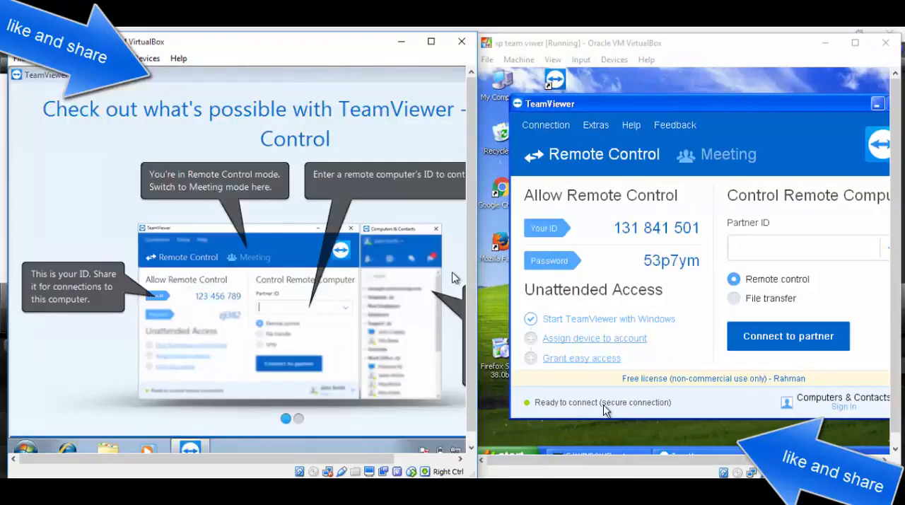
right_click(399, 83)
click(424, 108)
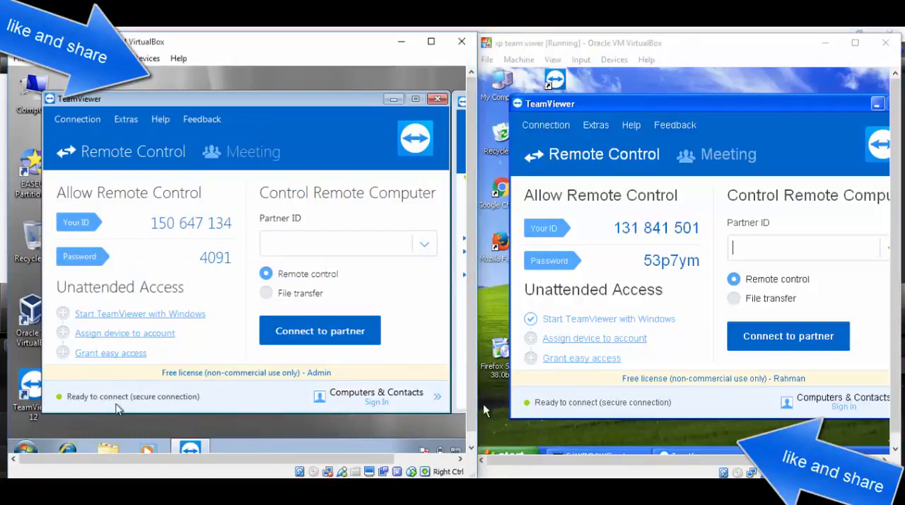
Step: Point out the TeamViewer ID and password on the Windows 7 machine, followed by those on the XP machine
click(622, 402)
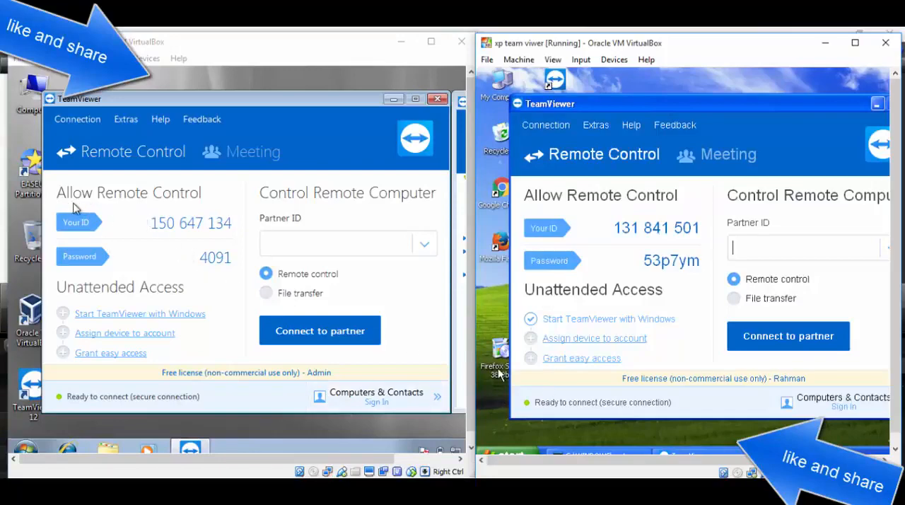
click(73, 233)
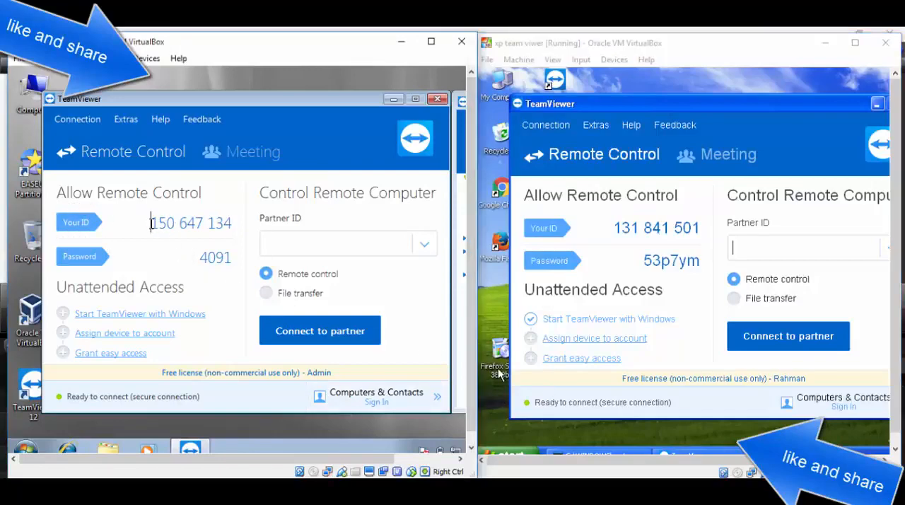
drag(150, 222, 252, 226)
click(200, 256)
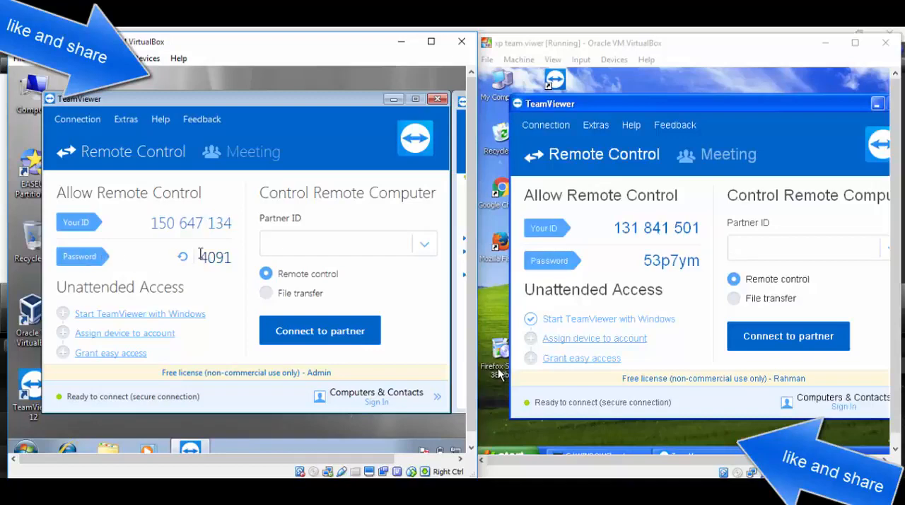
drag(200, 256, 246, 265)
click(625, 228)
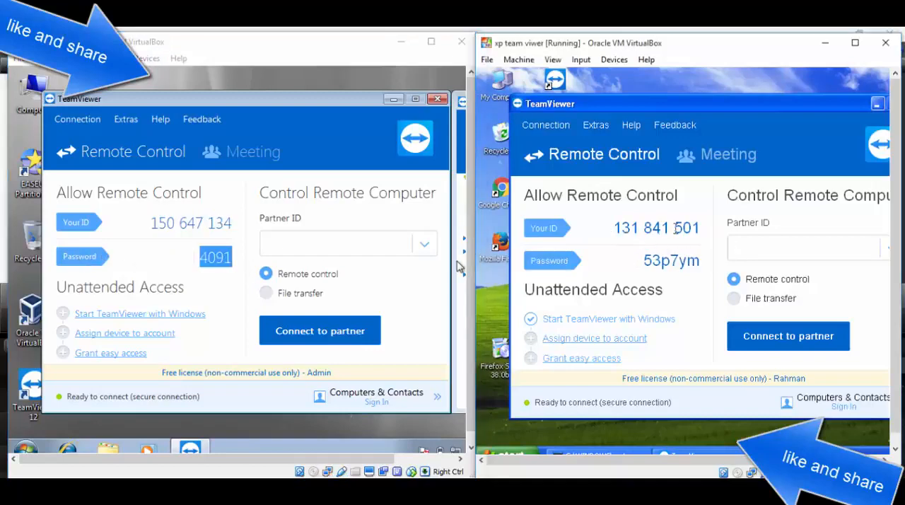
drag(640, 261, 700, 261)
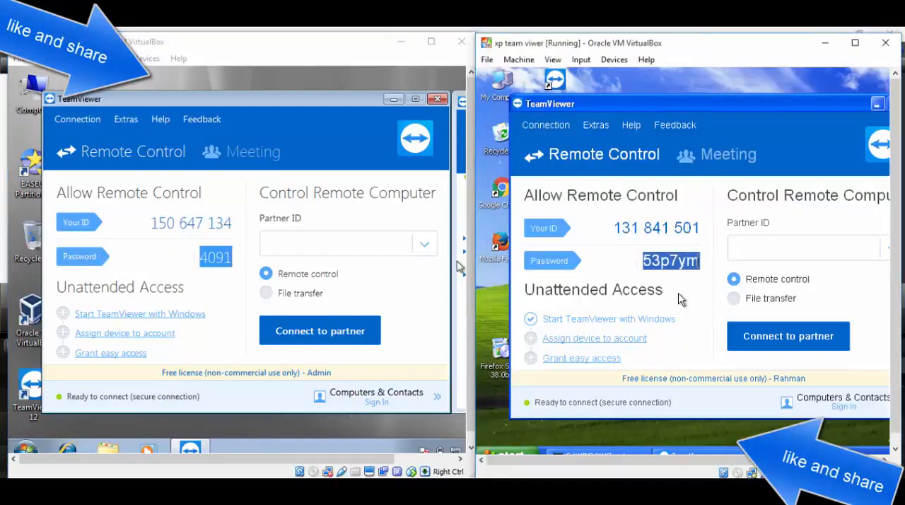
Step: Bring up the password options in TeamViewer on the XP machine and copy the random password to the clipboard
click(624, 260)
click(624, 261)
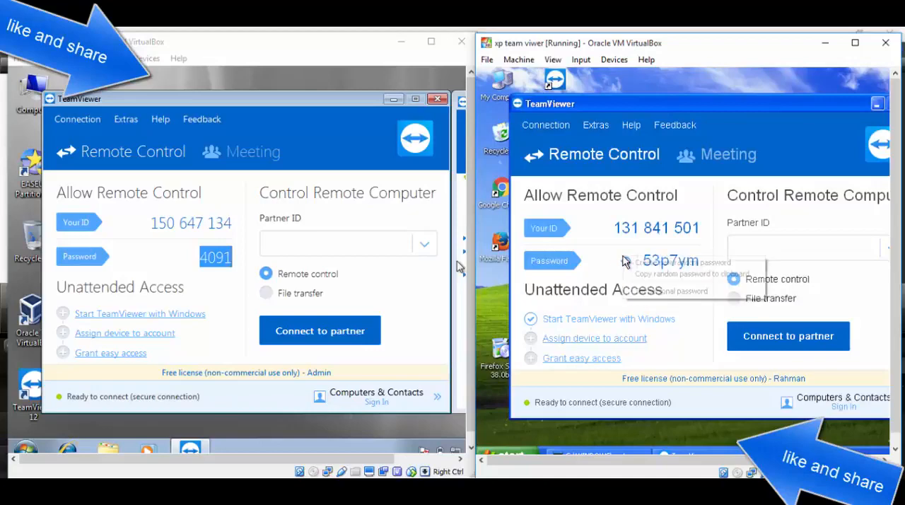
click(610, 258)
click(628, 263)
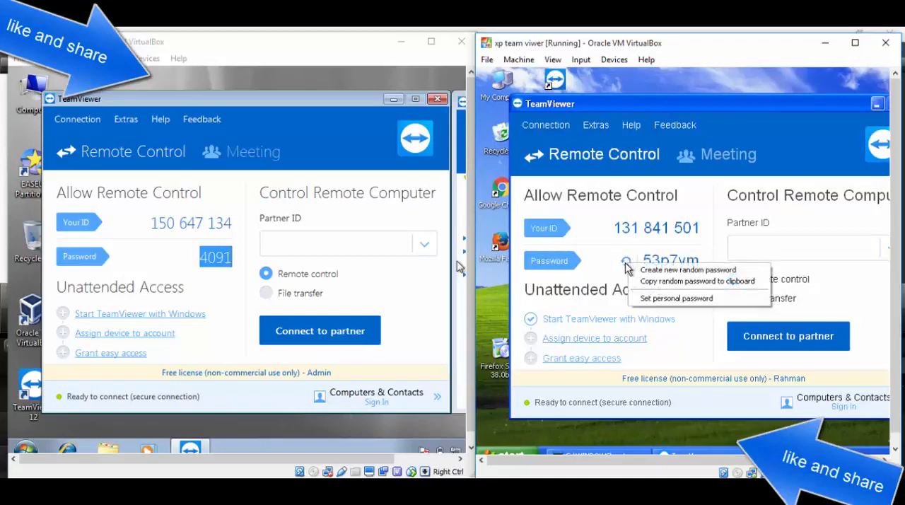
click(624, 258)
click(623, 255)
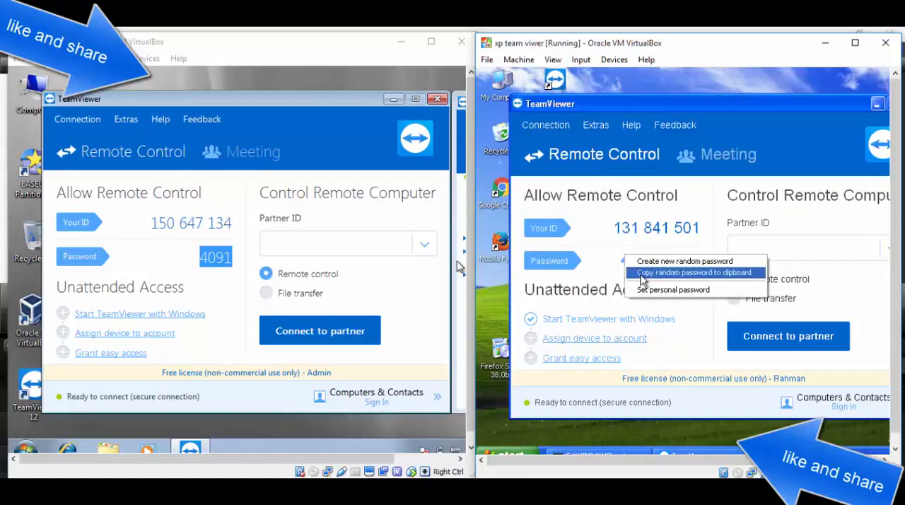
click(640, 274)
click(626, 260)
click(627, 273)
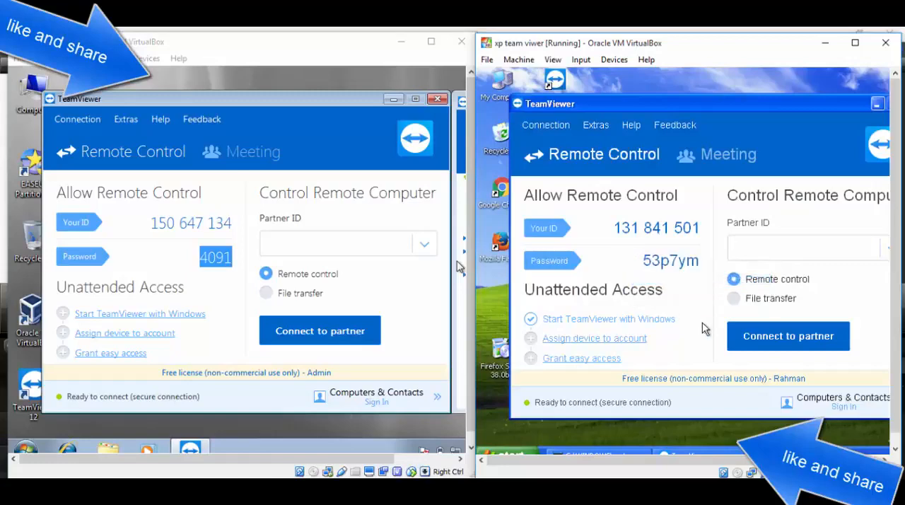
Step: Enter the Windows 7 machine's TeamViewer ID as partner ID on the XP machine and connect for remote control
mouse_move(638, 258)
click(691, 105)
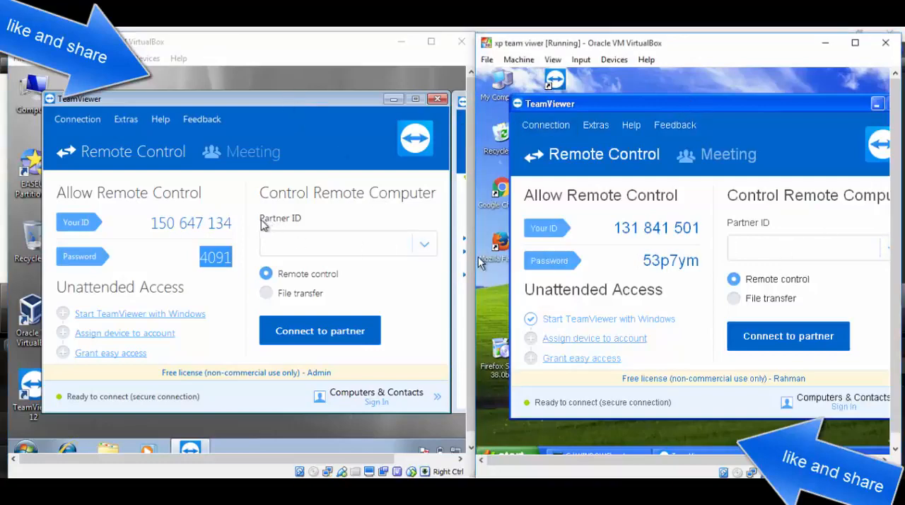
click(315, 235)
click(770, 226)
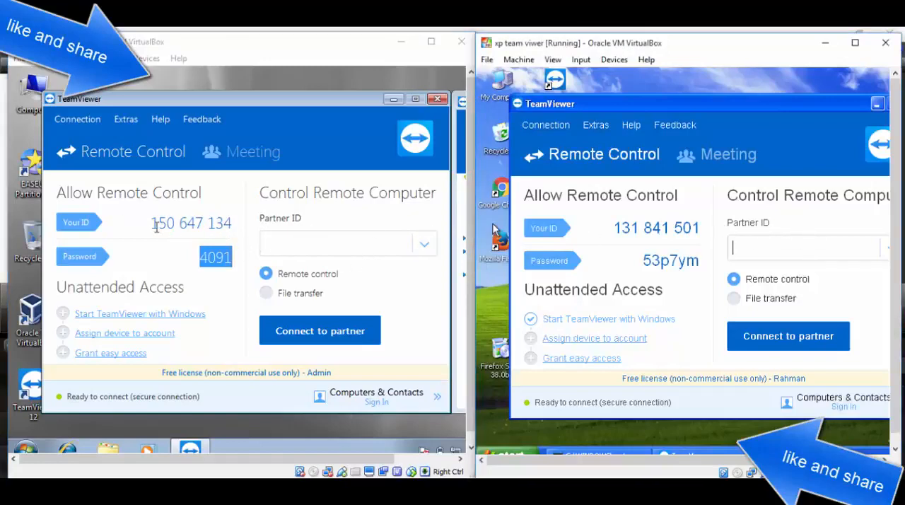
drag(153, 225, 240, 224)
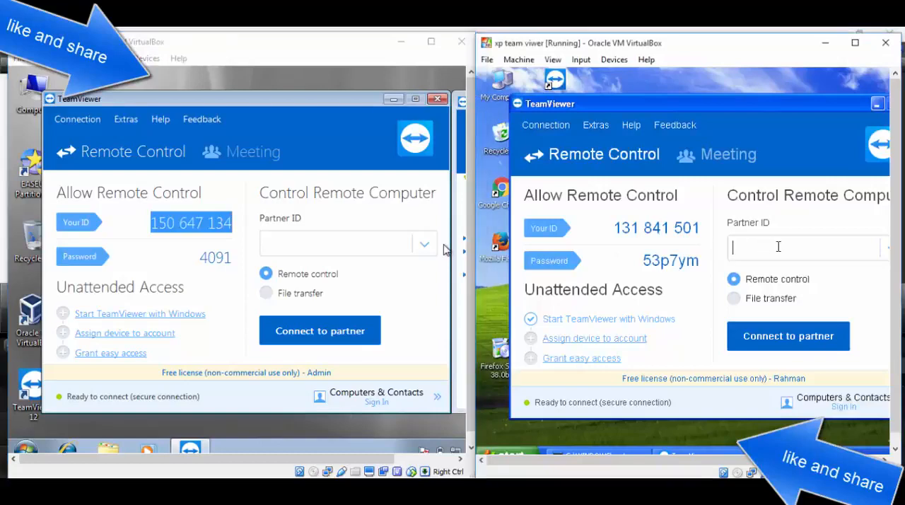
click(782, 337)
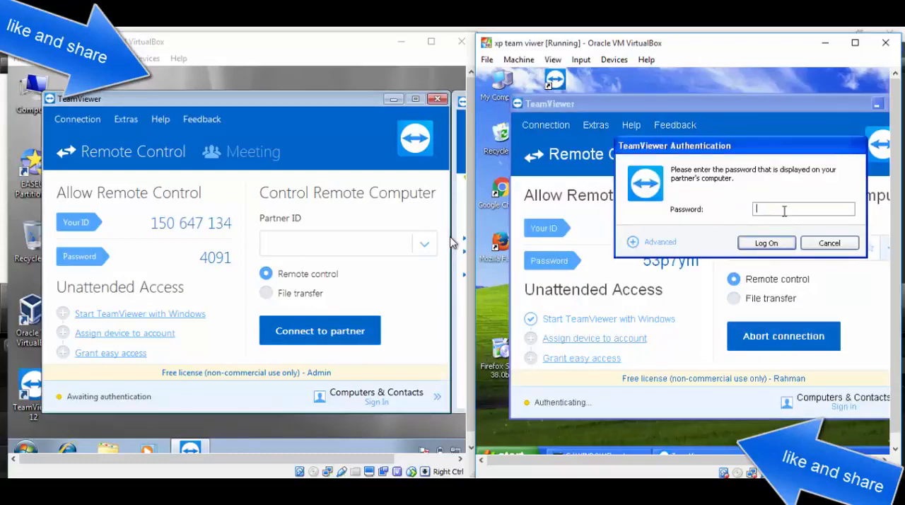
Step: Authenticate the connection on the XP machine with the password displayed by TeamViewer on the Windows 7 machine and log on
click(199, 257)
drag(199, 256, 262, 261)
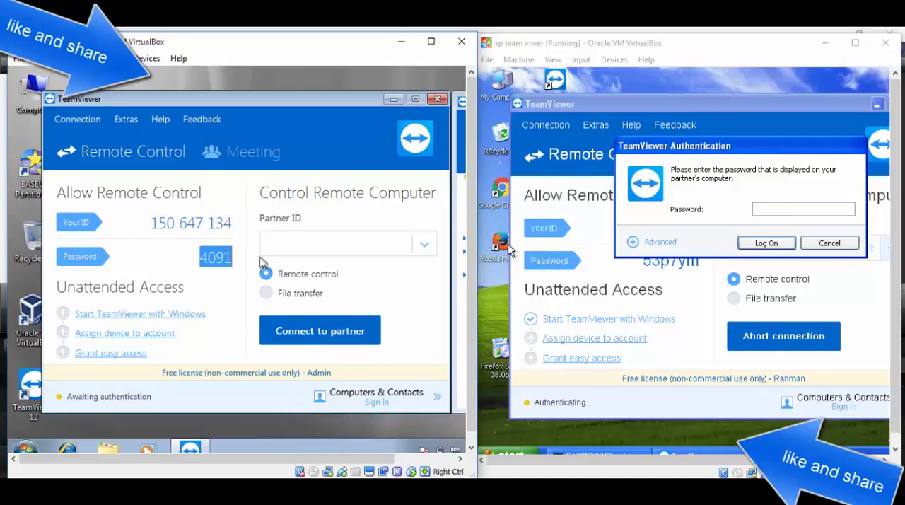
click(781, 206)
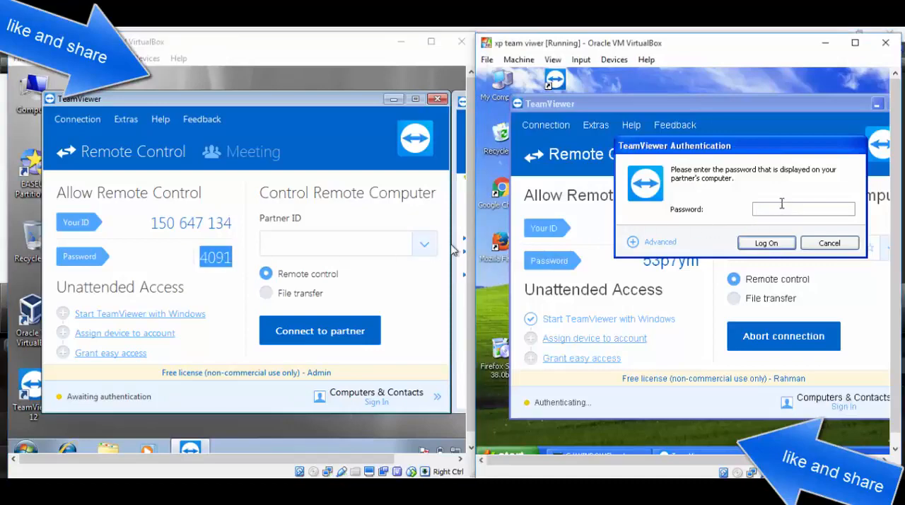
click(766, 242)
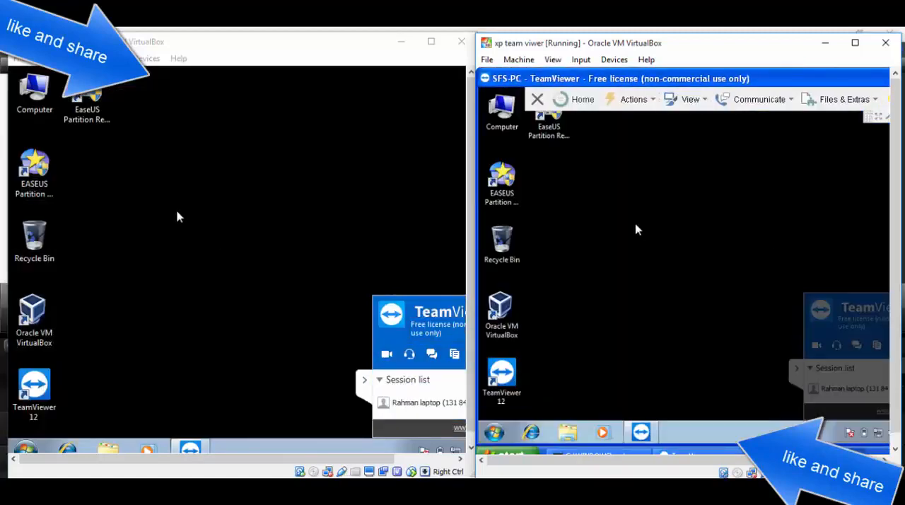
Step: Refresh the Windows 7 desktop twice to demonstrate that the remote session mirrors it
right_click(199, 157)
click(247, 196)
right_click(209, 153)
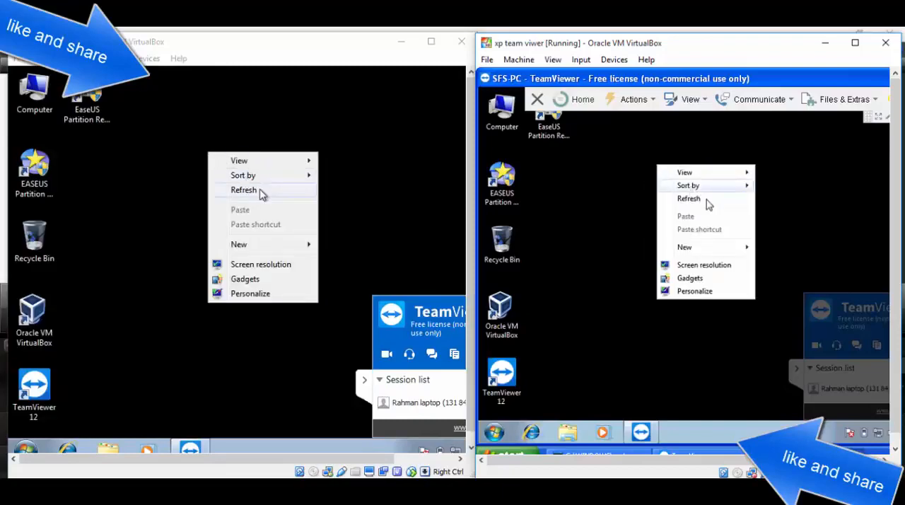
click(261, 195)
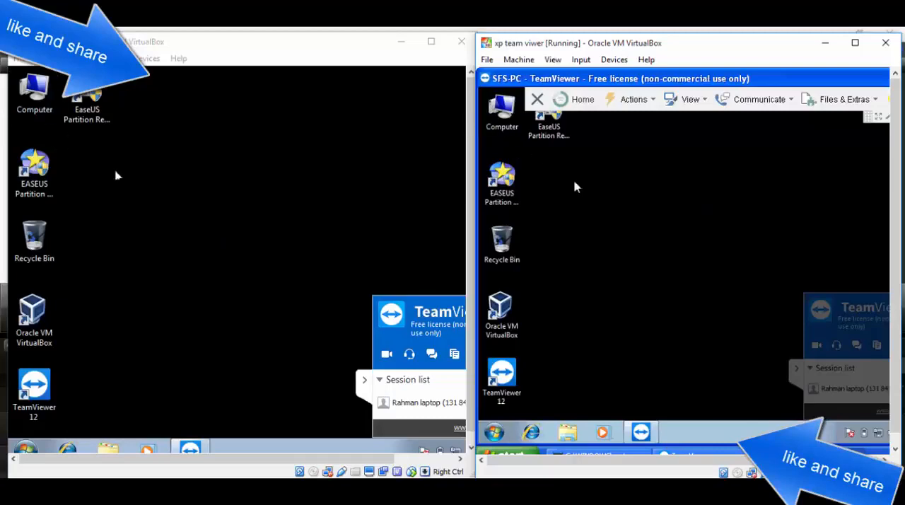
Step: Open Computer on the Windows 7 machine, select Local Disk (D:), and close the window
double_click(34, 92)
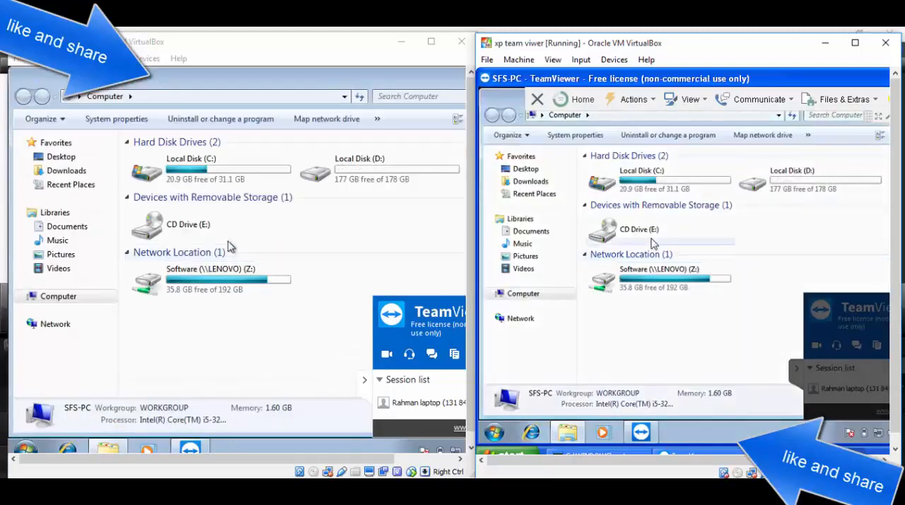
click(407, 160)
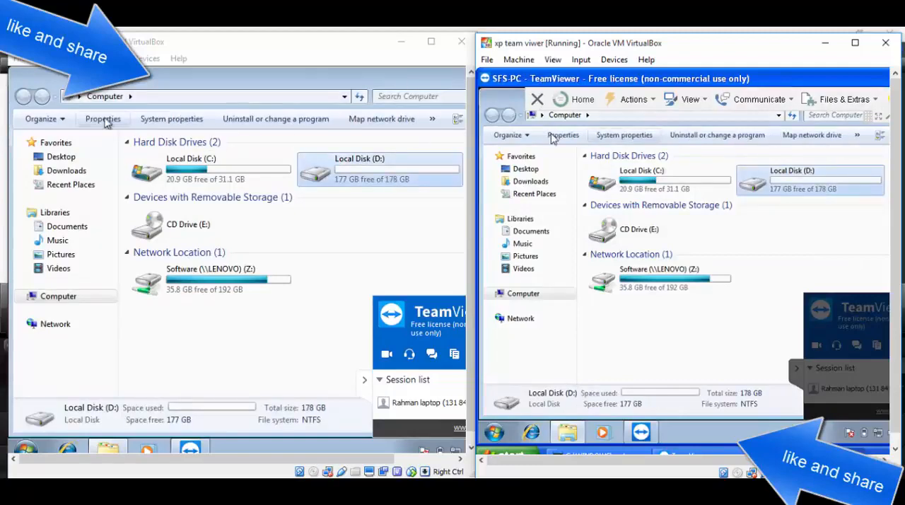
right_click(32, 85)
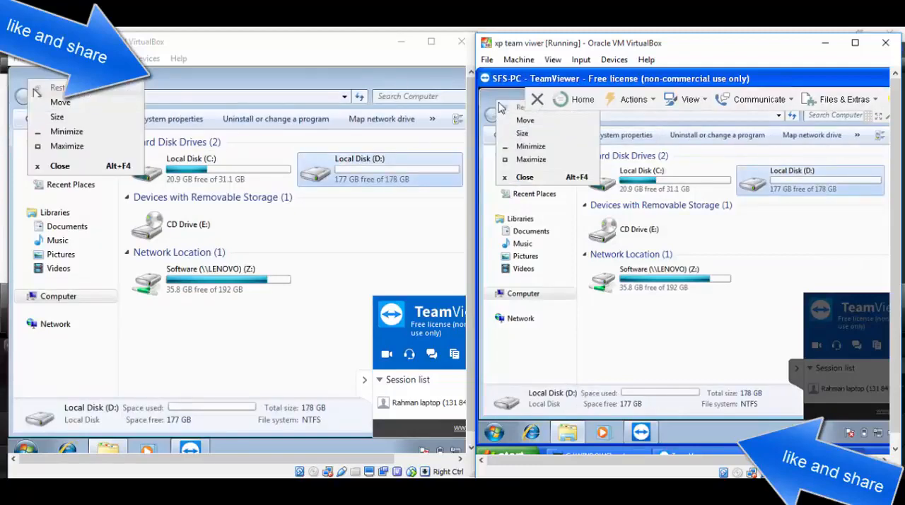
click(59, 165)
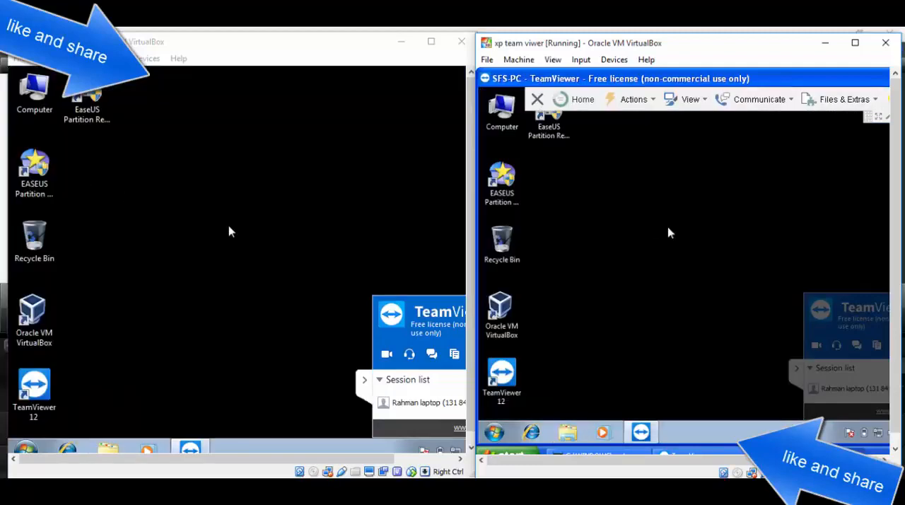
Step: Collapse the session panel on the Windows 7 machine and send the chat message "hi" from the XP machine's remote session
click(363, 380)
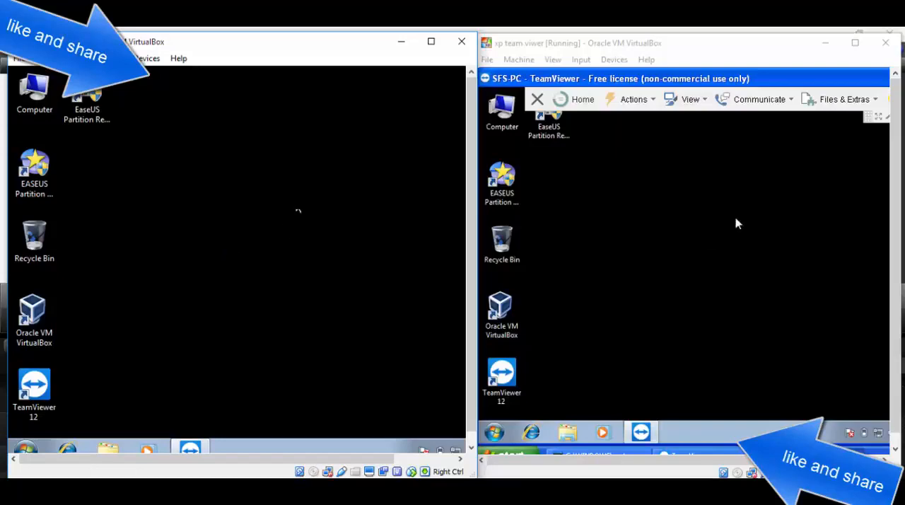
click(770, 104)
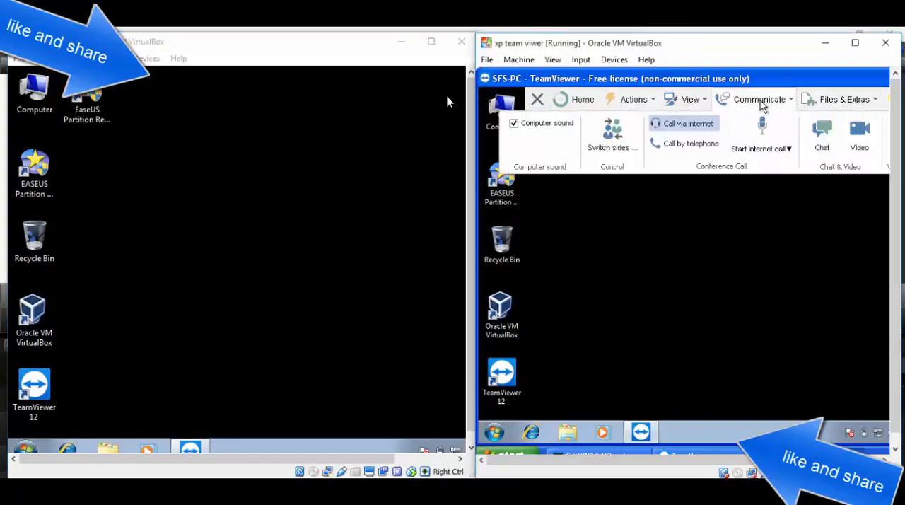
click(836, 135)
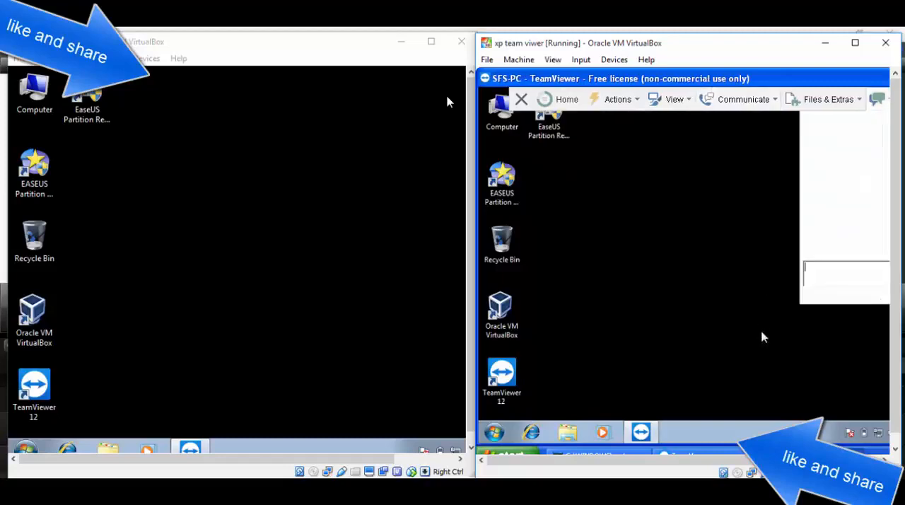
text(hi)
key(Return)
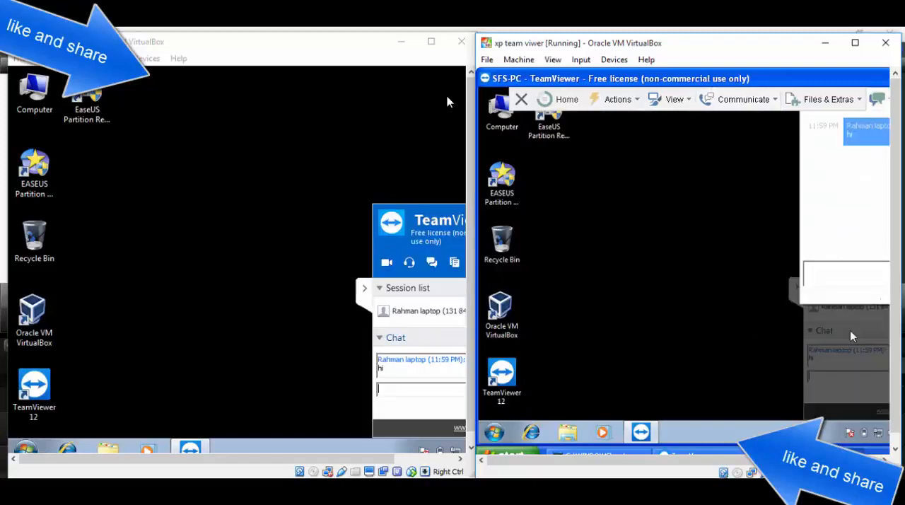
Step: Reply "hi" in the chat from the Windows 7 machine and dismiss the chat box in the XP machine's session
click(432, 388)
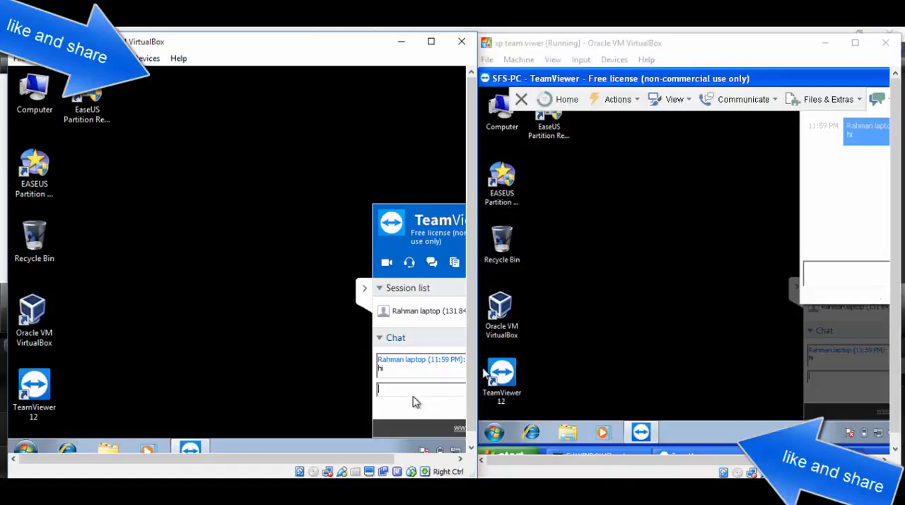
text(hi)
key(Return)
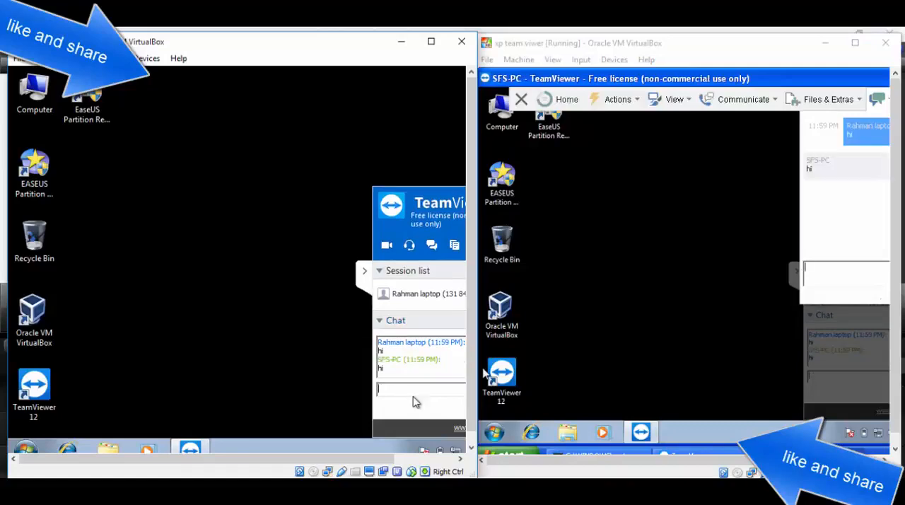
click(615, 286)
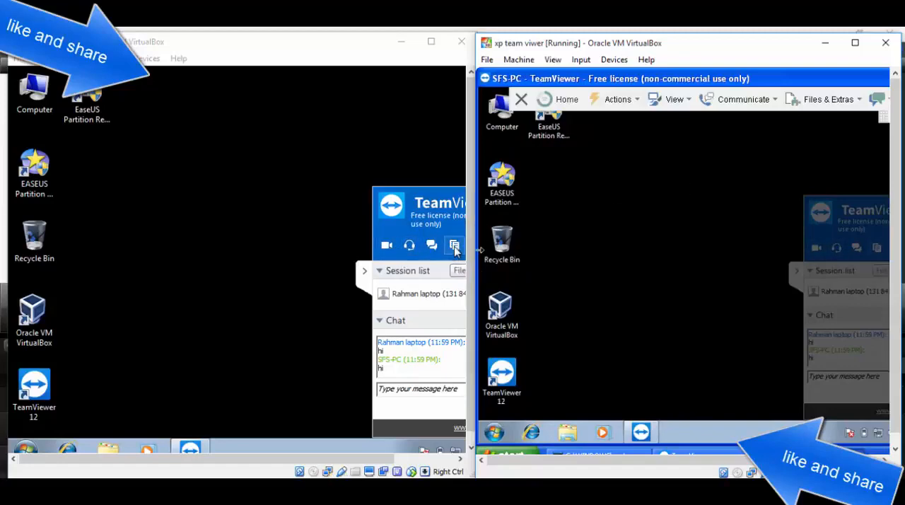
Step: Copy the Oracle VM VirtualBox shortcut from the Windows 7 desktop within the remote session
right_click(591, 199)
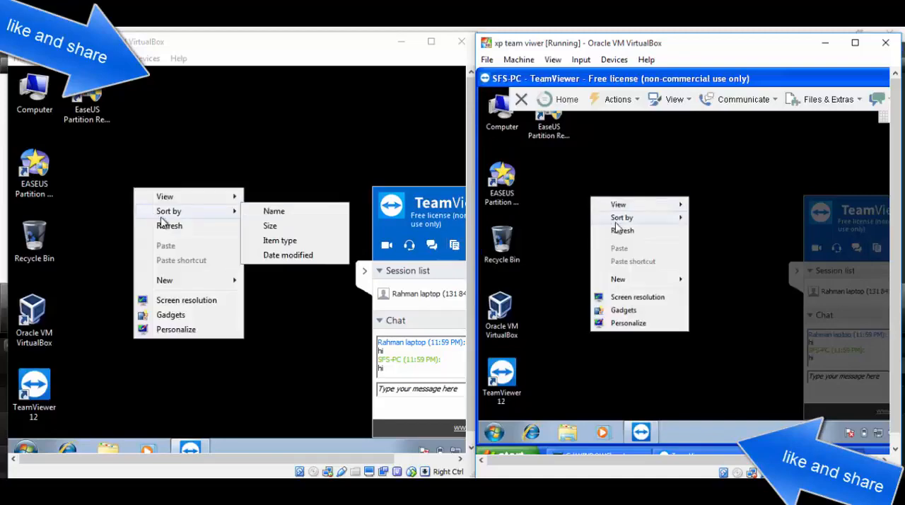
click(533, 326)
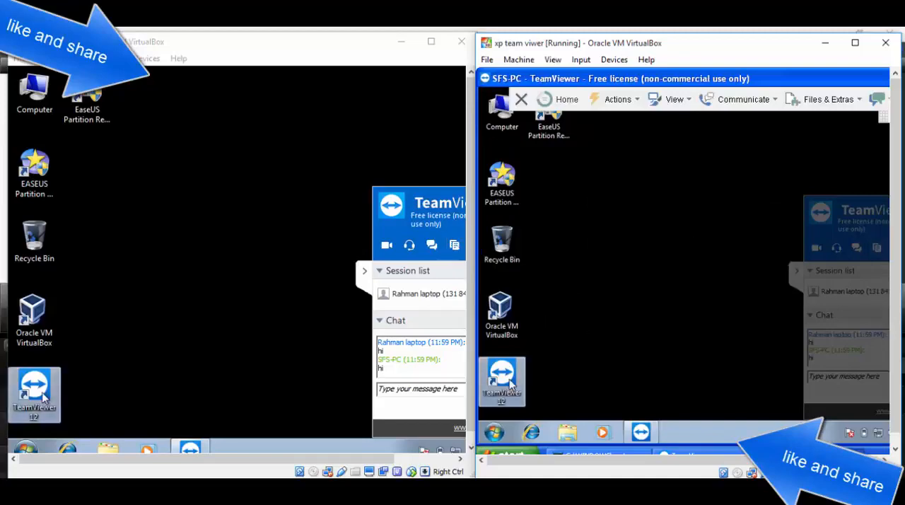
right_click(521, 313)
click(529, 244)
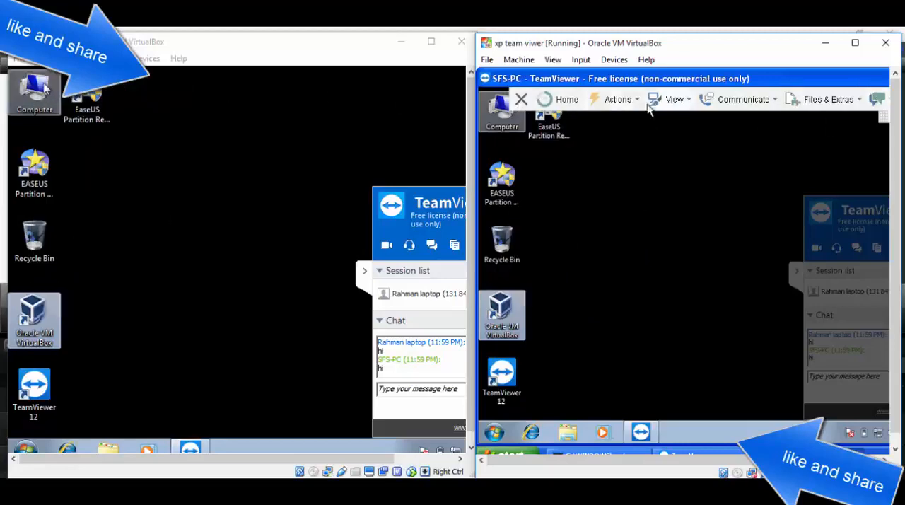
Step: Maximize the XP virtual machine, minimize the remote session and paste the copied VirtualBox shortcut onto the XP desktop
click(854, 43)
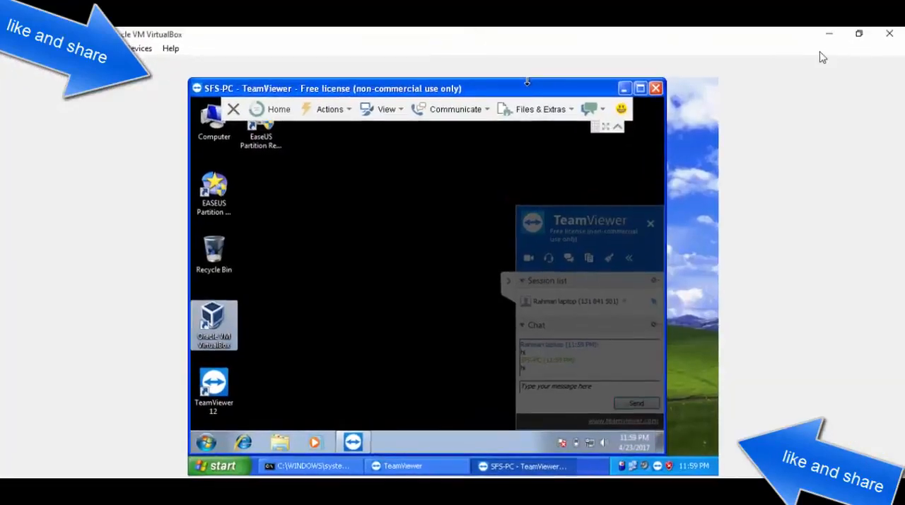
click(617, 125)
click(623, 88)
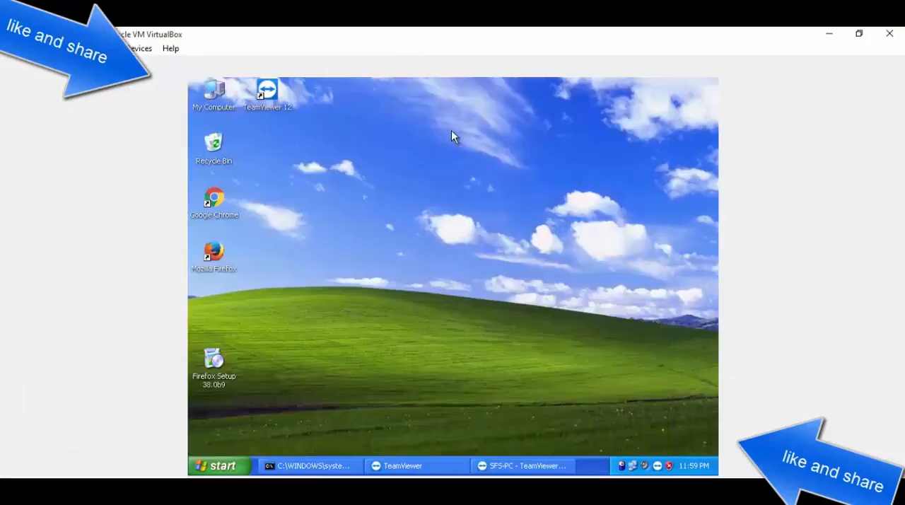
right_click(451, 134)
click(487, 168)
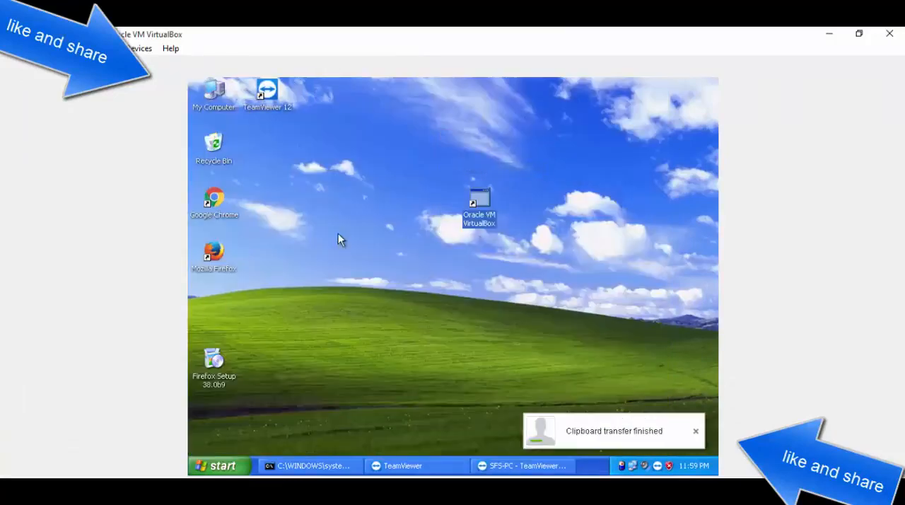
Step: Reposition the pasted Oracle VM VirtualBox shortcut and the Firefox Setup 38.0b9 file in the open area of the XP desktop
click(516, 217)
drag(491, 209, 385, 209)
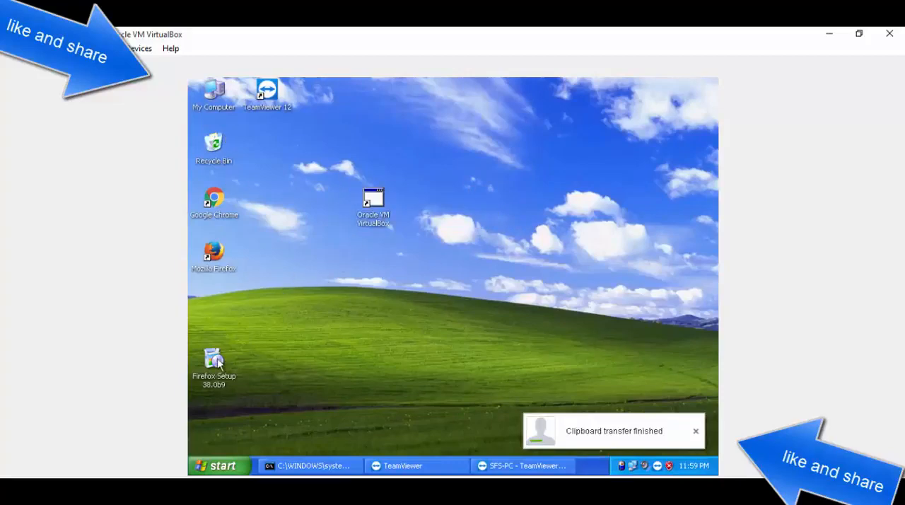
drag(217, 361, 536, 200)
Step: Copy the Firefox Setup 38.0b9 file from the XP desktop
right_click(523, 184)
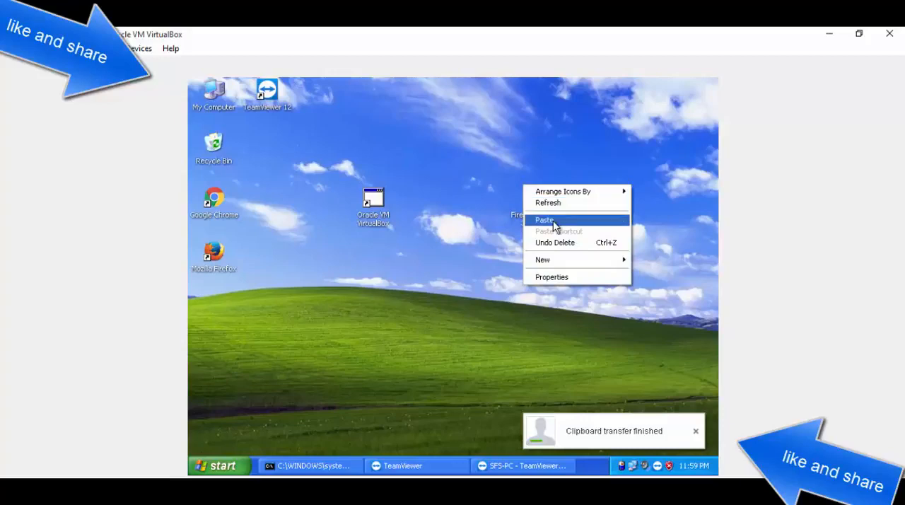
click(504, 230)
click(531, 200)
right_click(523, 212)
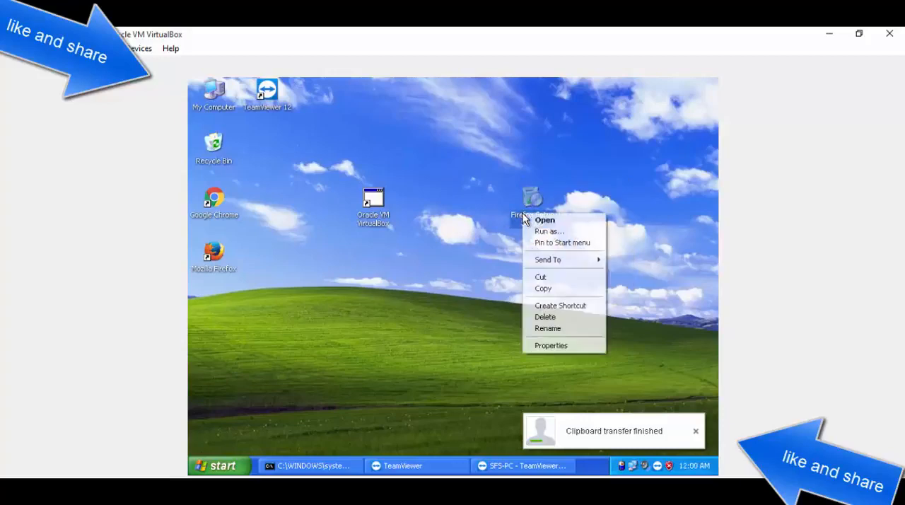
click(545, 288)
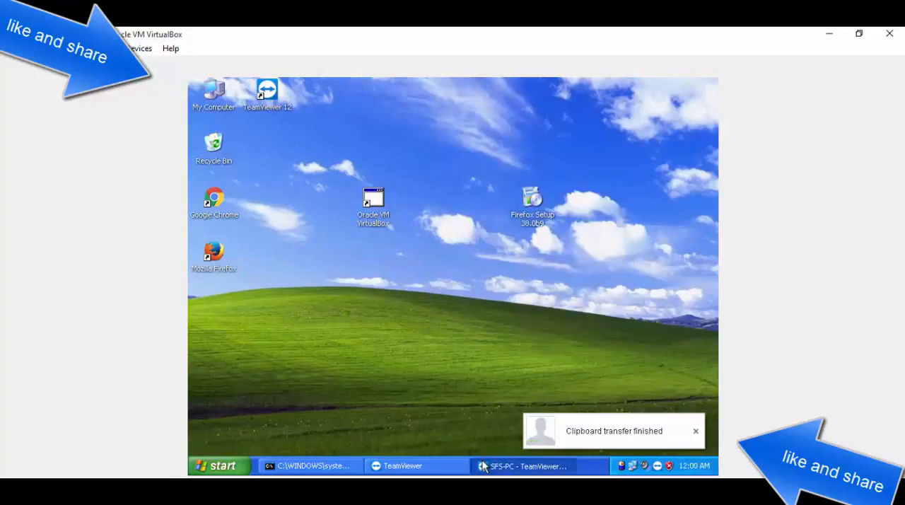
Step: Restore the SFS-PC remote session and paste the copied Firefox Setup 38.0b9 file onto the Windows 7 desktop
click(482, 461)
right_click(367, 212)
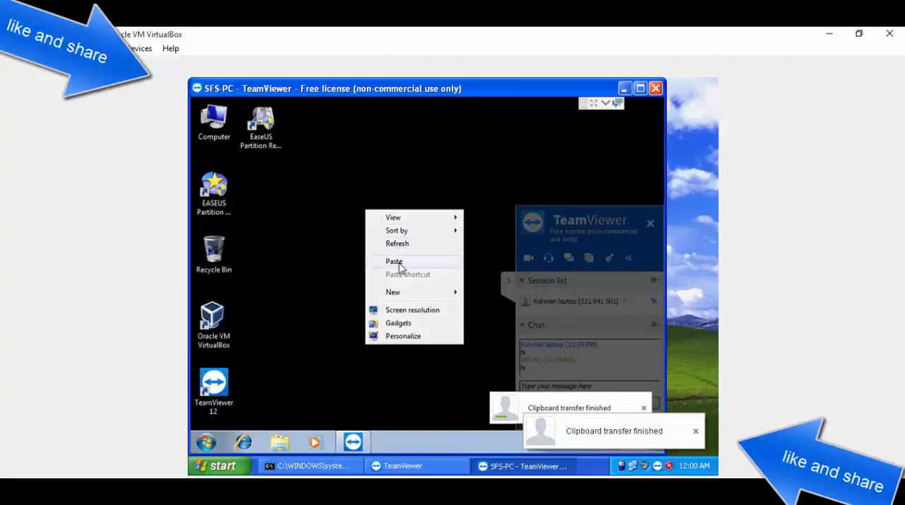
click(396, 262)
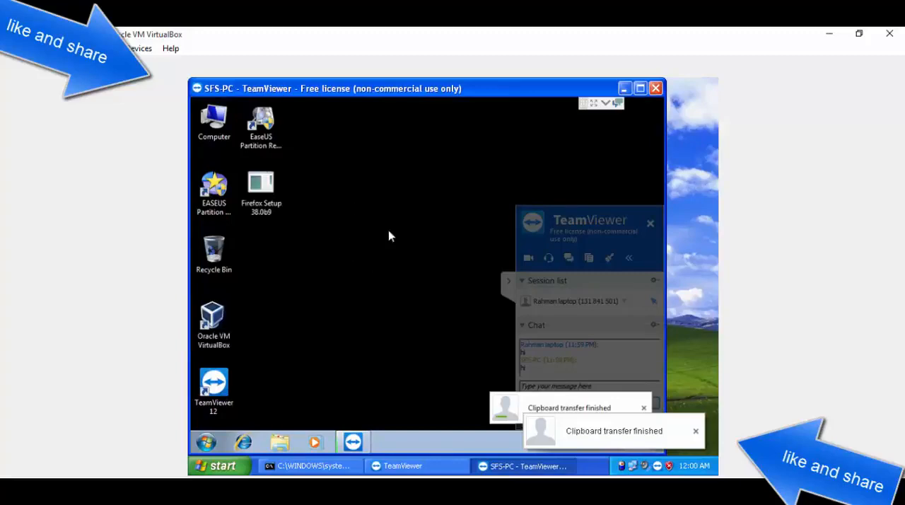
Step: Dismiss the clipboard transfer notifications on both machines and move the file copy progress window higher on the remote desktop
click(695, 432)
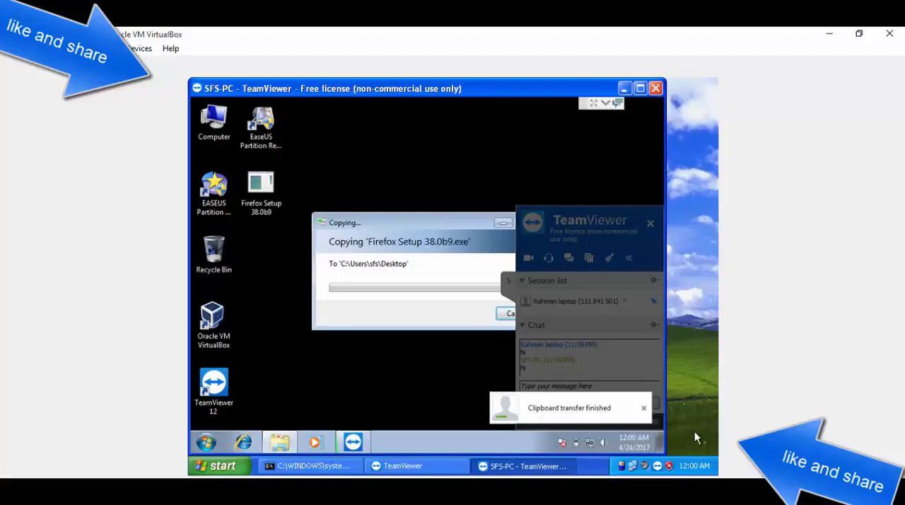
click(643, 410)
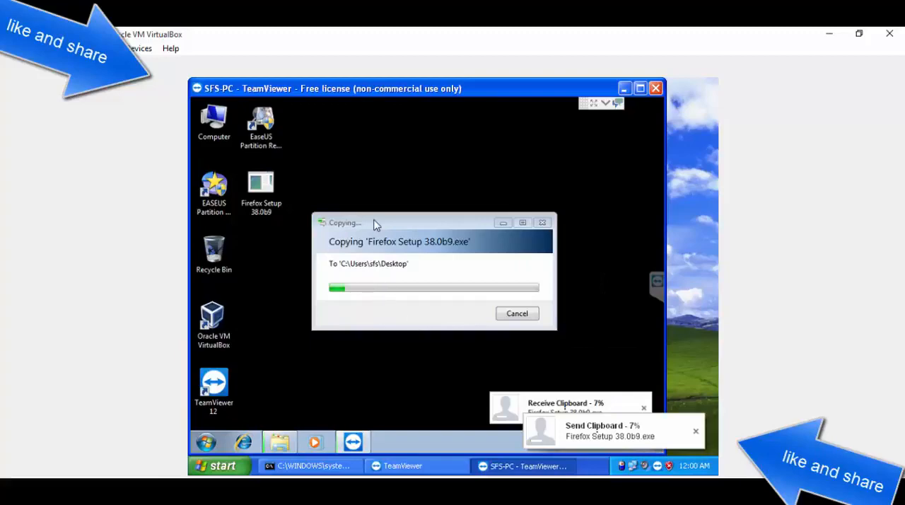
drag(376, 223, 380, 169)
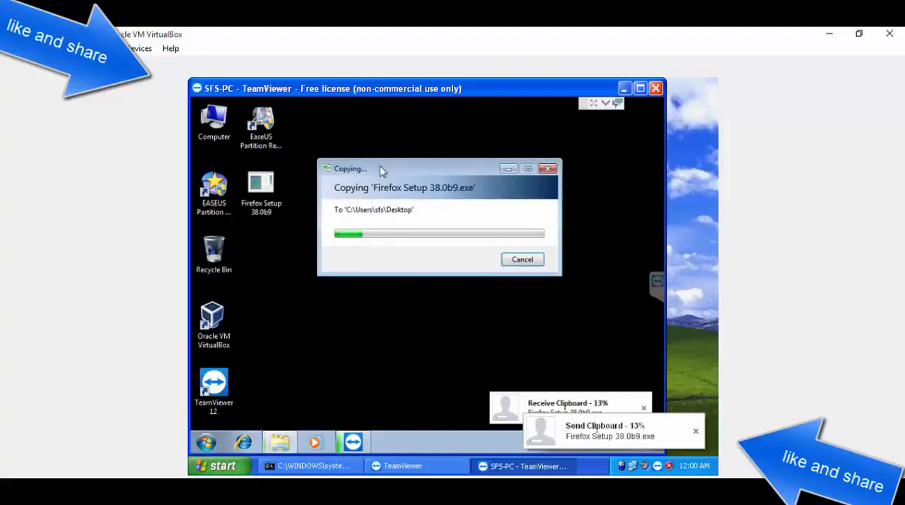